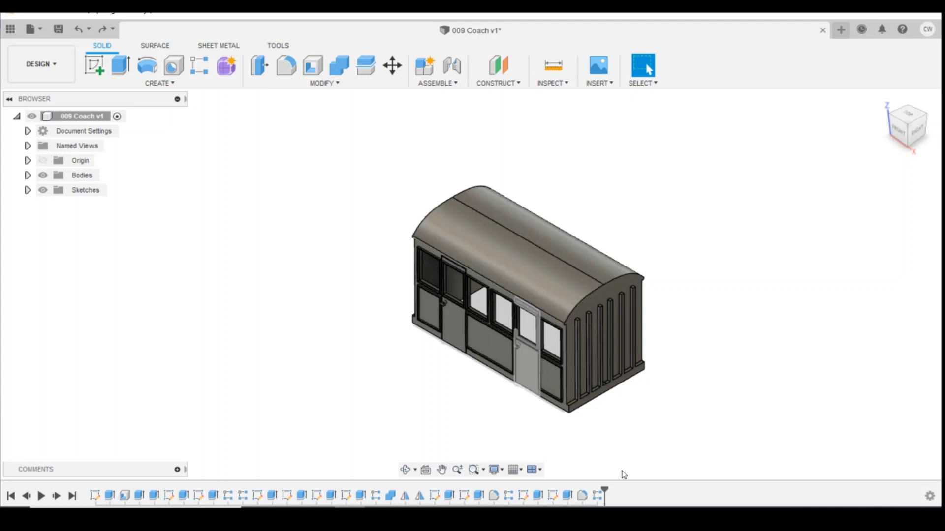
{"action": "left_click_drag", "start_coordinate": [605, 489], "coordinate": [398, 492]}
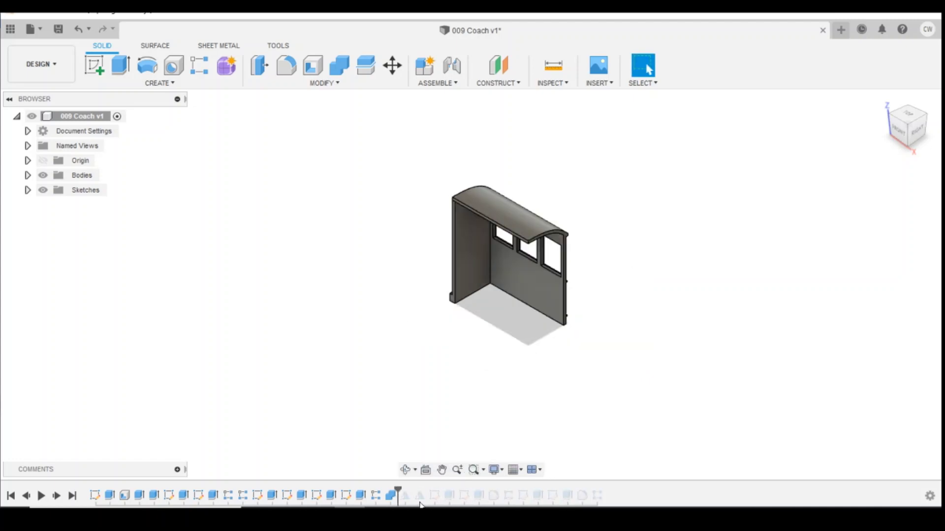
{"action": "left_click", "coordinate": [928, 116]}
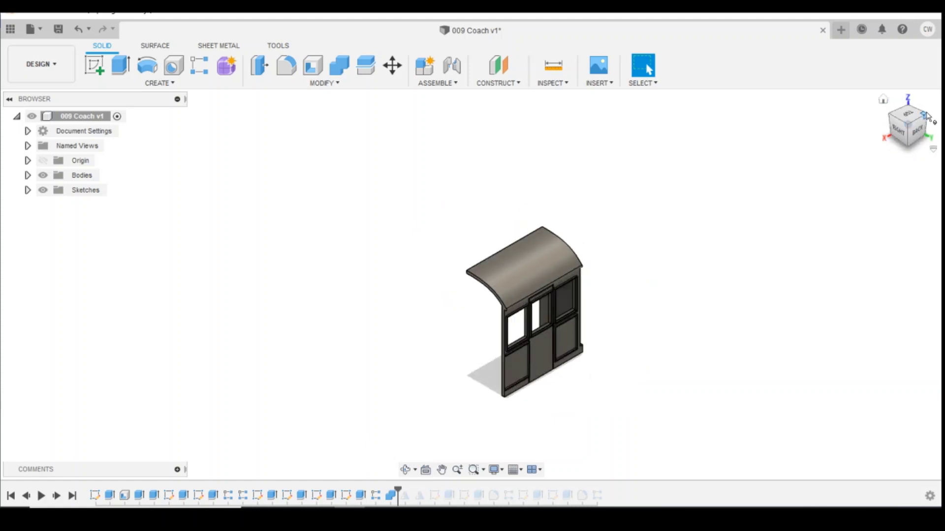
{"action": "left_click", "coordinate": [929, 116]}
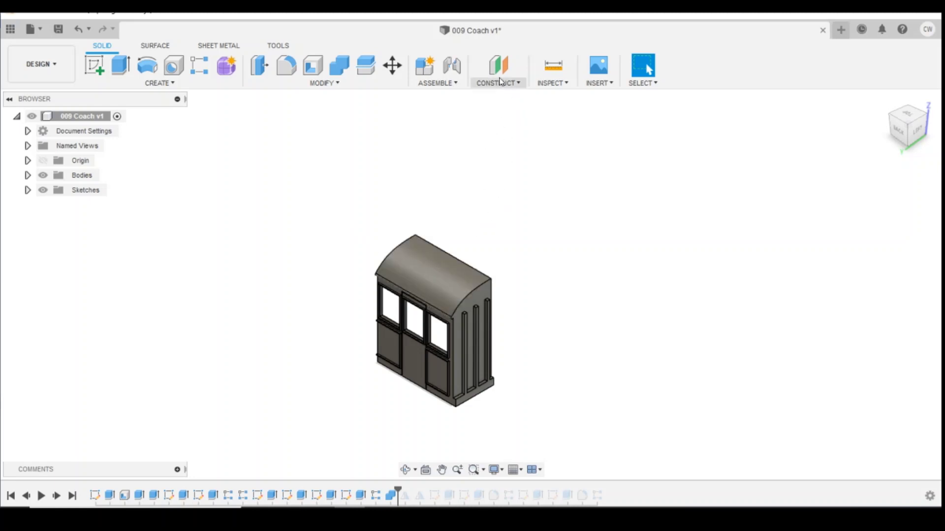
{"action": "left_click", "coordinate": [94, 64]}
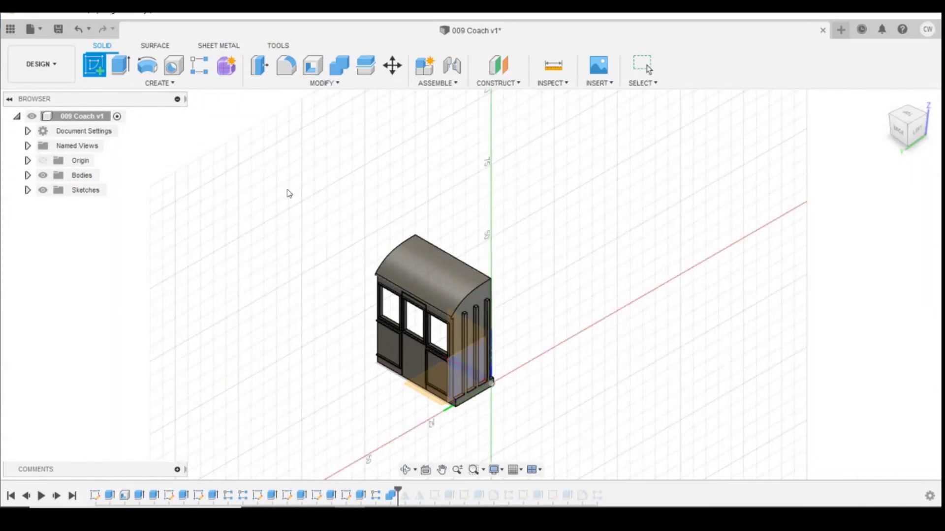
{"action": "key", "text": "Escape"}
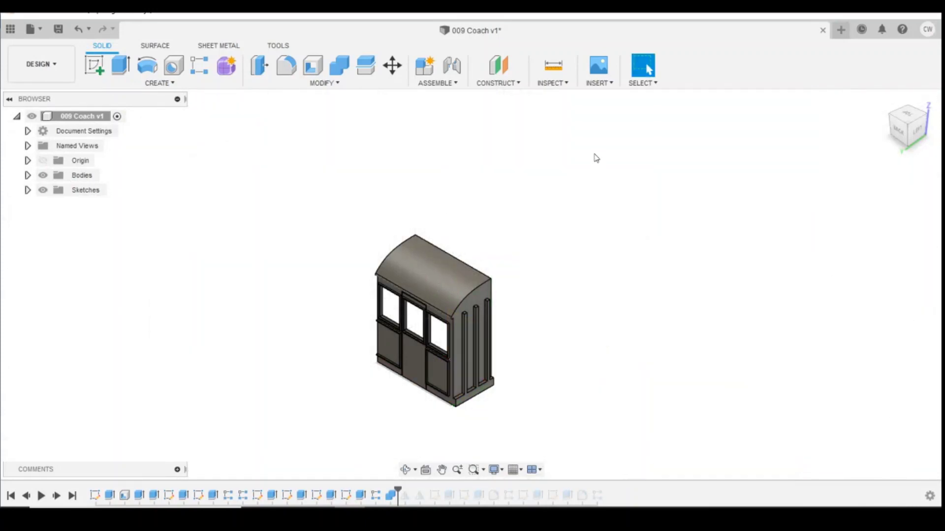
Step: Create an offset construction plane at -38.00 mm from the coach's floor face, level with the roof top
{"action": "left_click", "coordinate": [498, 83]}
{"action": "left_click", "coordinate": [608, 95]}
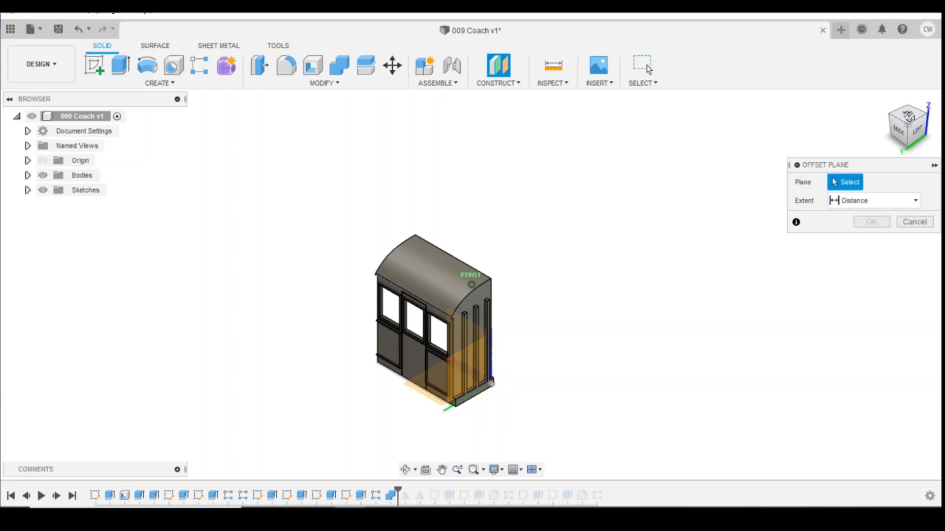
{"action": "left_click_drag", "start_coordinate": [909, 117], "coordinate": [381, 316]}
{"action": "scroll", "coordinate": [392, 291], "scroll_direction": "up", "scroll_amount": 6}
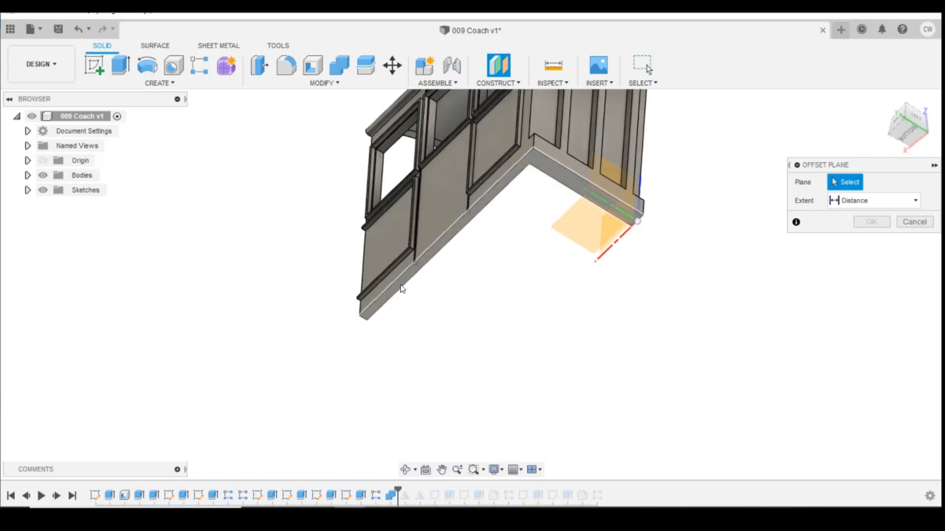
{"action": "left_click", "coordinate": [401, 290]}
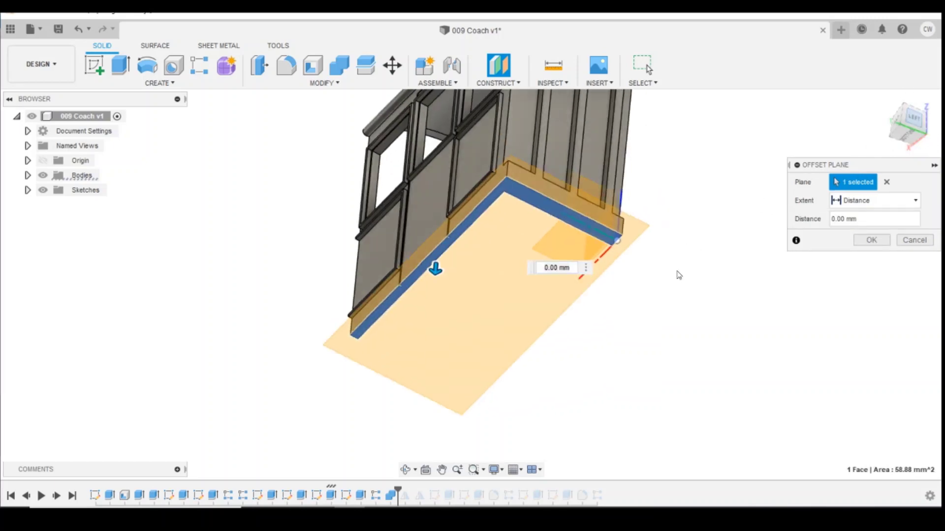
{"action": "left_click_drag", "start_coordinate": [354, 455], "coordinate": [347, 112]}
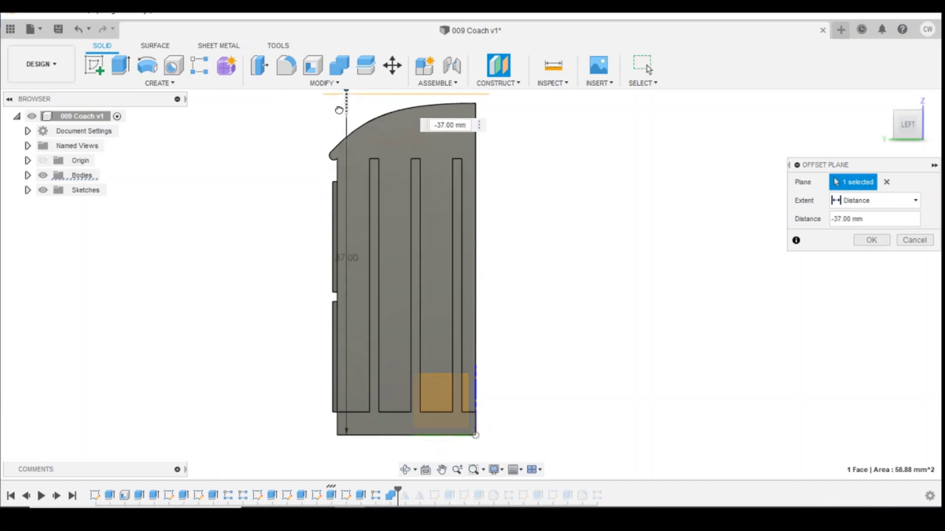
{"action": "scroll", "coordinate": [684, 382], "scroll_direction": "down", "scroll_amount": 3}
{"action": "left_click_drag", "start_coordinate": [478, 214], "coordinate": [478, 209]}
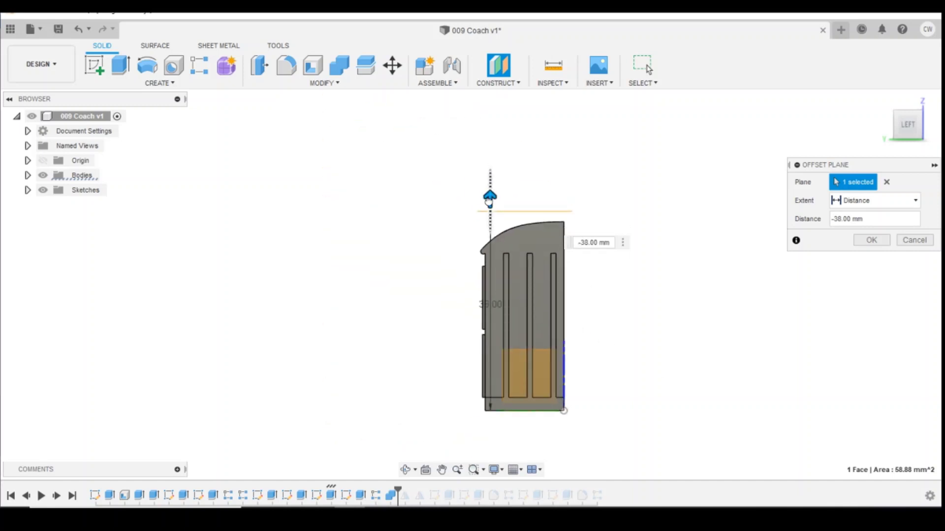
{"action": "left_click", "coordinate": [885, 243]}
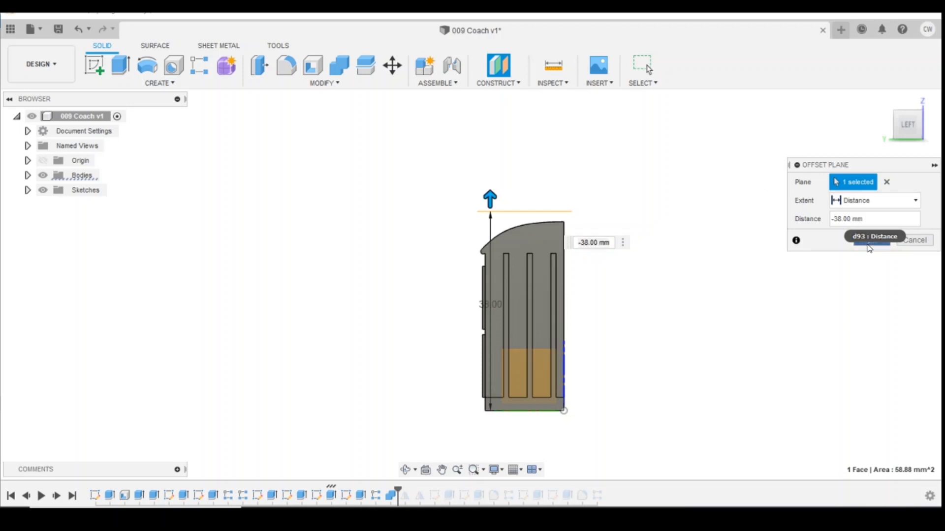
{"action": "left_click", "coordinate": [869, 245]}
{"action": "left_click", "coordinate": [918, 117]}
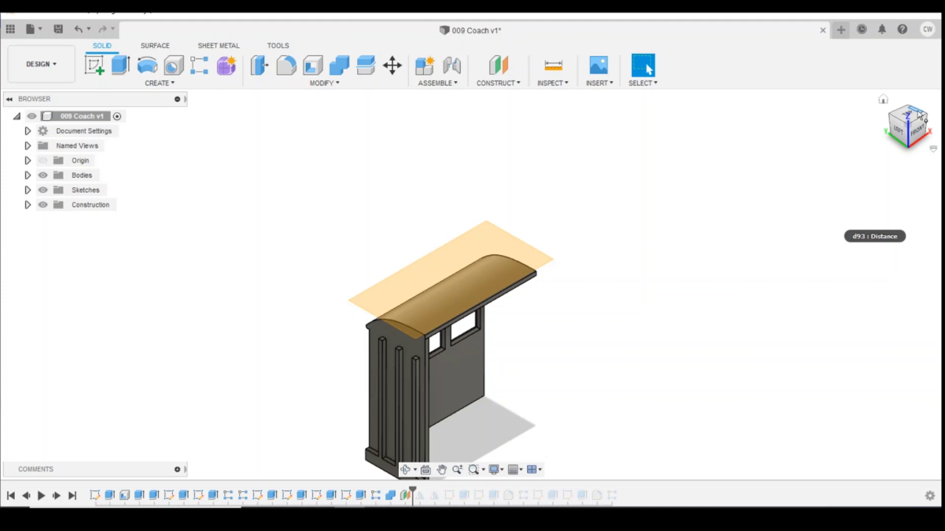
Step: In Top view, start a sketch on the roof-height plane and draw a 1.00 mm vertical line at the body's right edge
{"action": "left_click", "coordinate": [907, 114]}
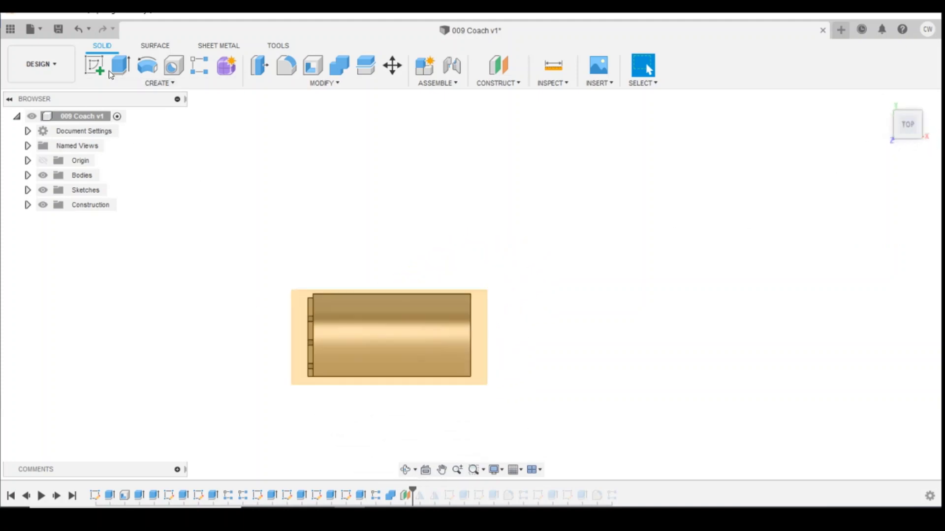
{"action": "left_click", "coordinate": [94, 65]}
{"action": "left_click", "coordinate": [396, 309]}
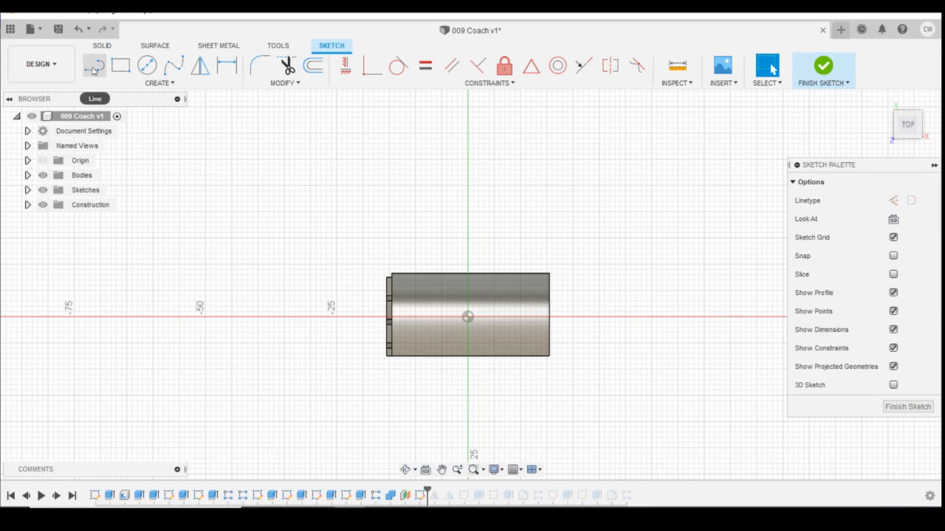
{"action": "left_click", "coordinate": [93, 71]}
{"action": "scroll", "coordinate": [544, 311], "scroll_direction": "up", "scroll_amount": 3}
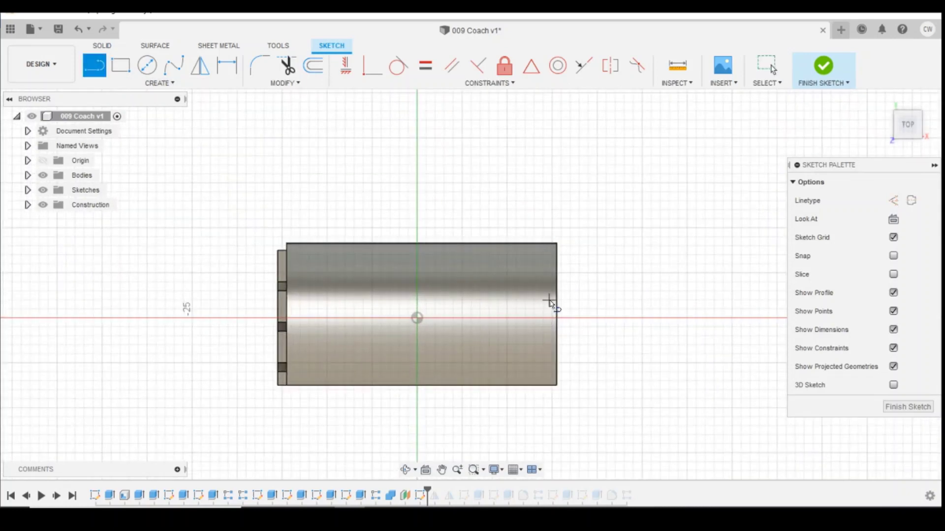
{"action": "left_click", "coordinate": [550, 300]}
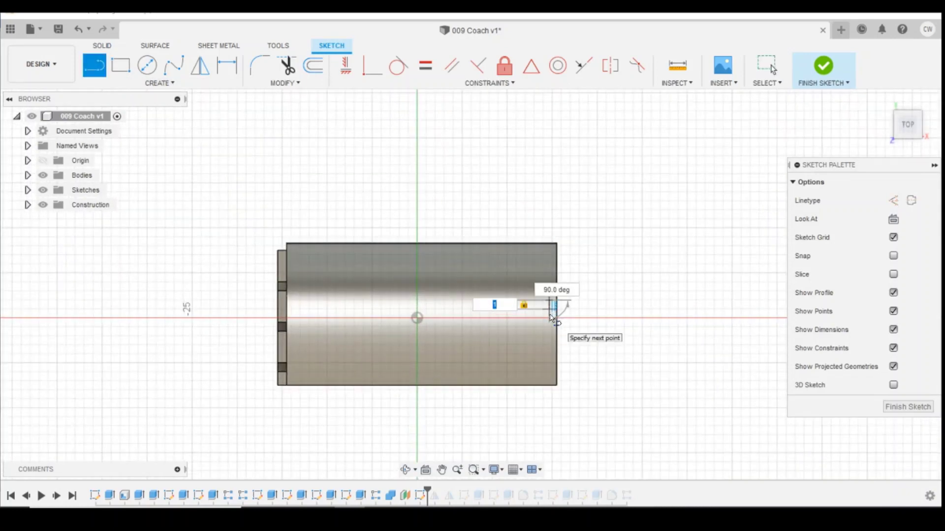
{"action": "key", "text": "Return"}
{"action": "key", "text": "Escape"}
{"action": "scroll", "coordinate": [549, 313], "scroll_direction": "up", "scroll_amount": 4}
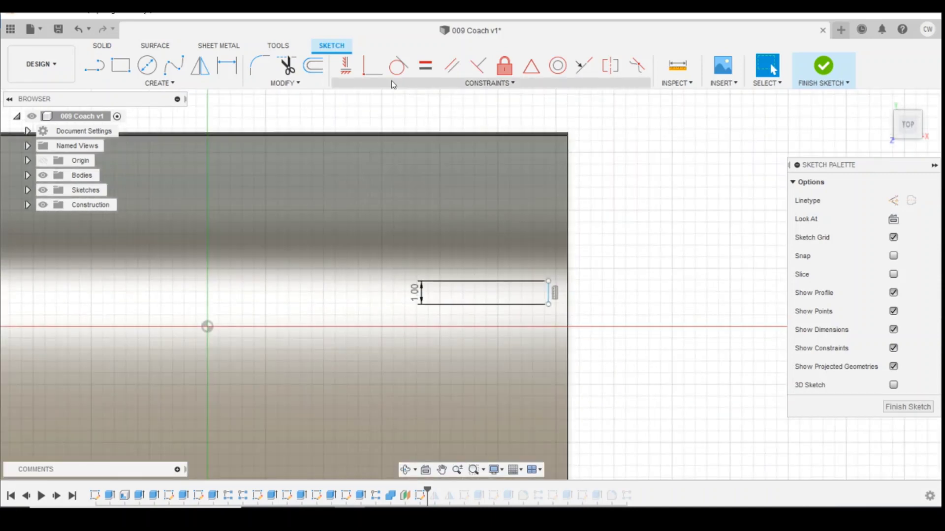
Step: Make the rectangle's corner coincident with the coach's end edge
{"action": "left_click", "coordinate": [372, 65]}
{"action": "left_click", "coordinate": [549, 281]}
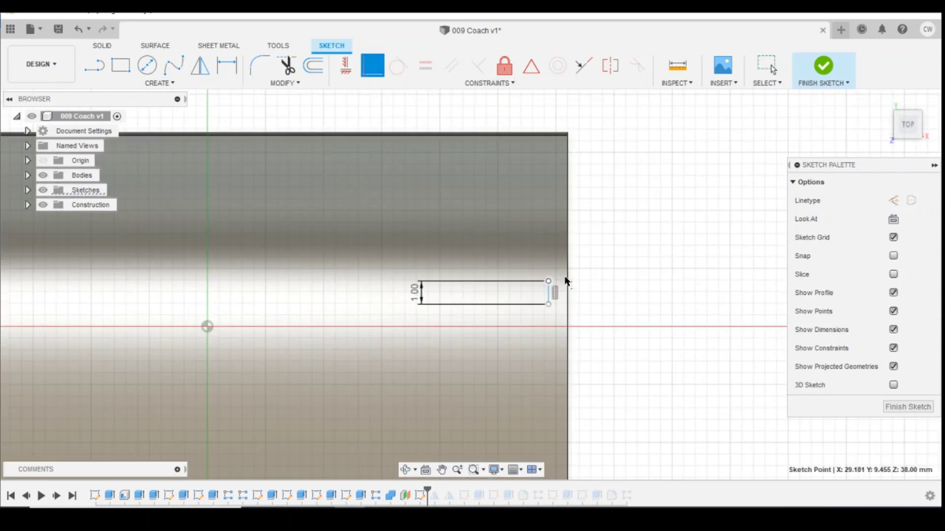
{"action": "left_click", "coordinate": [568, 276]}
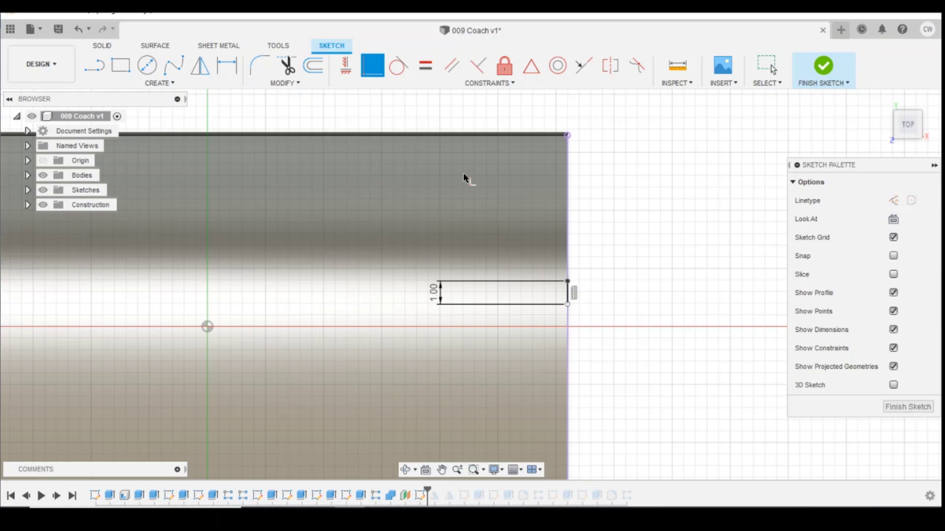
{"action": "scroll", "coordinate": [662, 311], "scroll_direction": "down", "scroll_amount": 1}
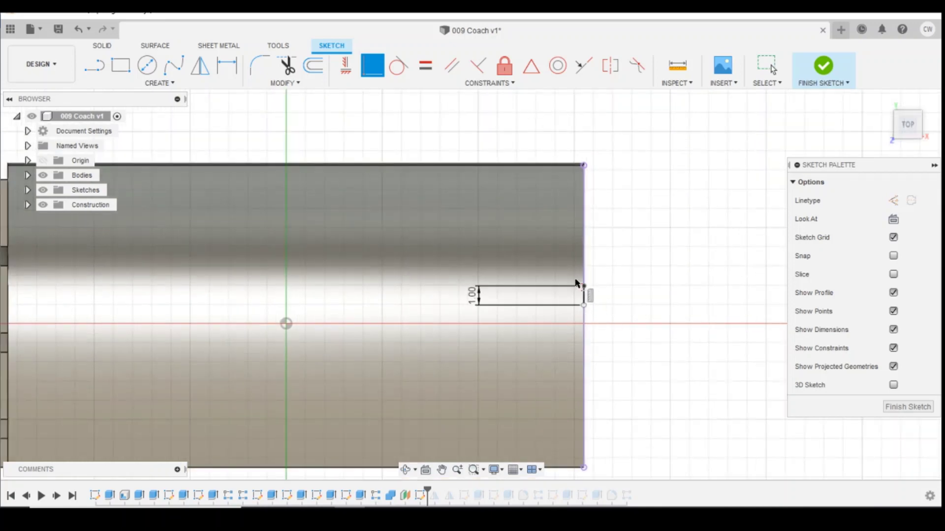
Step: Draw a spline from the rectangle corner following the roof curve, offset it 1.00 mm, and finish the sketch
{"action": "left_click", "coordinate": [181, 70]}
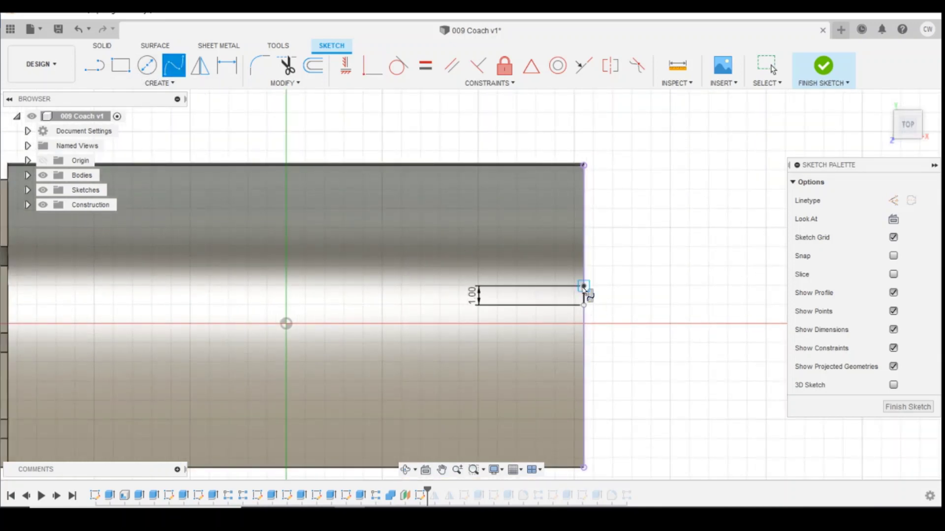
{"action": "left_click", "coordinate": [584, 286]}
{"action": "left_click", "coordinate": [158, 176]}
{"action": "left_click", "coordinate": [149, 206]}
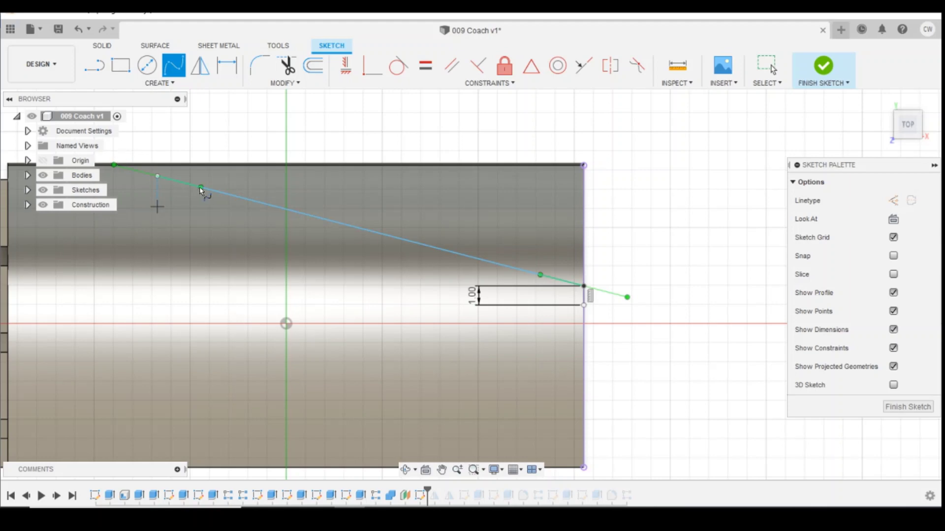
{"action": "key", "text": "Escape"}
{"action": "left_click_drag", "start_coordinate": [201, 186], "coordinate": [192, 203]}
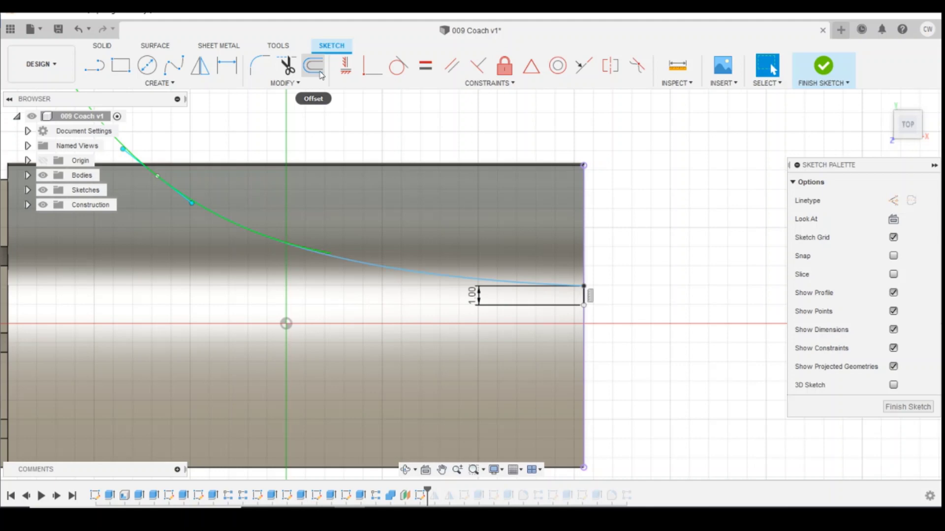
{"action": "left_click", "coordinate": [313, 66]}
{"action": "left_click", "coordinate": [380, 272]}
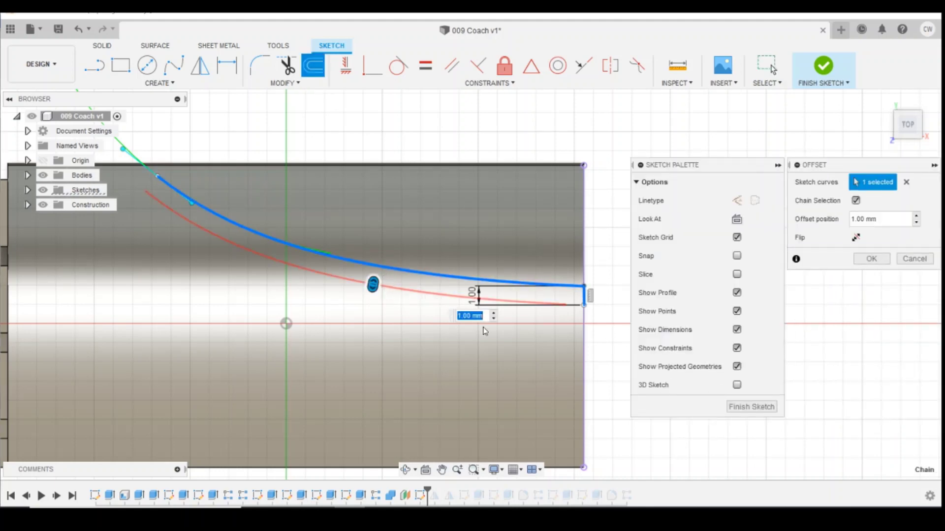
{"action": "left_click", "coordinate": [753, 407]}
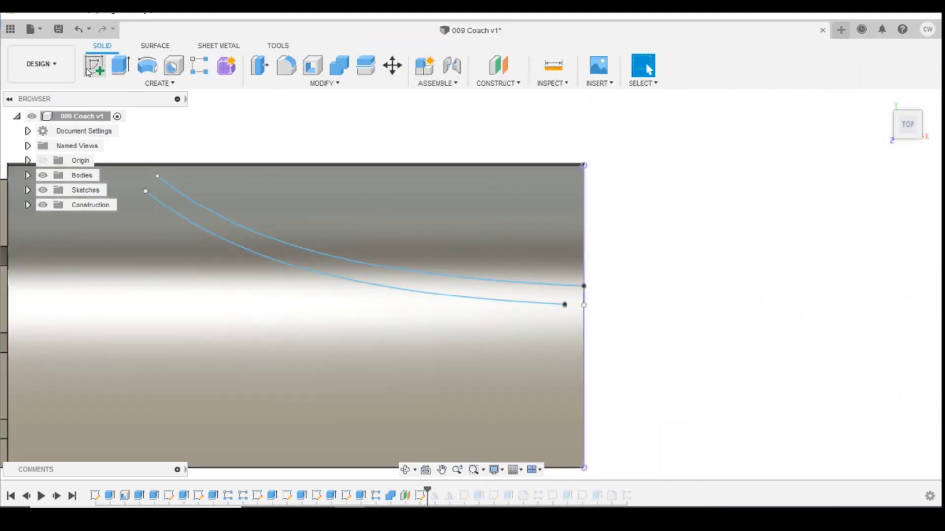
Step: Reopen Sketch14 and join the rectangle's lower-right corner to the lower curve's end with a line
{"action": "right_click", "coordinate": [419, 495]}
{"action": "left_click", "coordinate": [443, 371]}
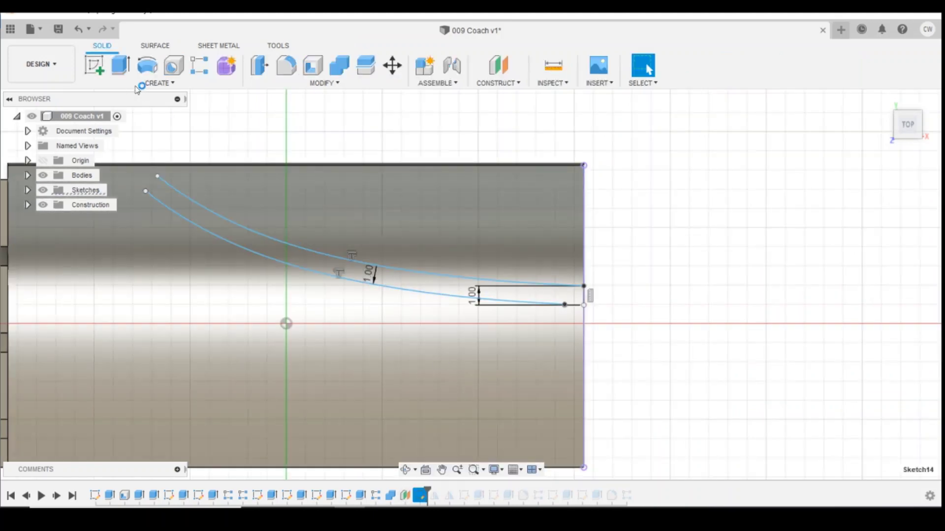
{"action": "left_click", "coordinate": [99, 72]}
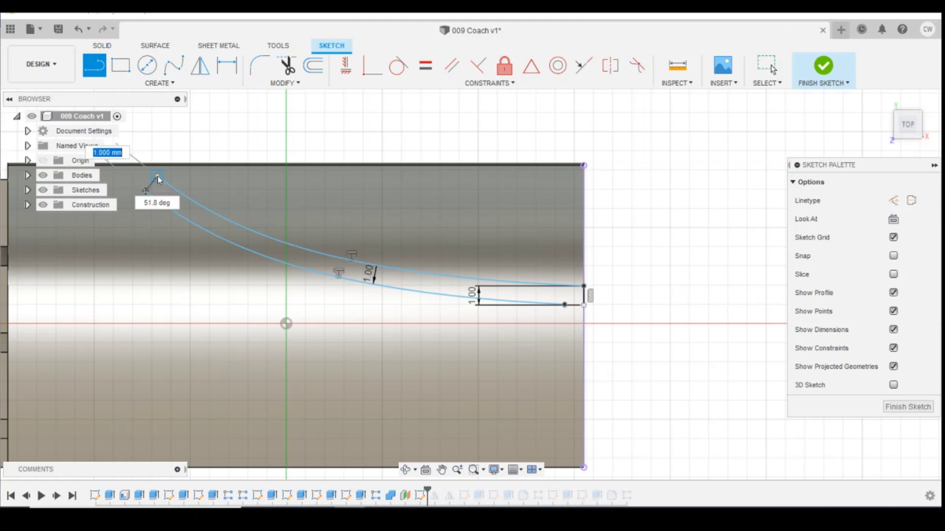
{"action": "left_click", "coordinate": [583, 305]}
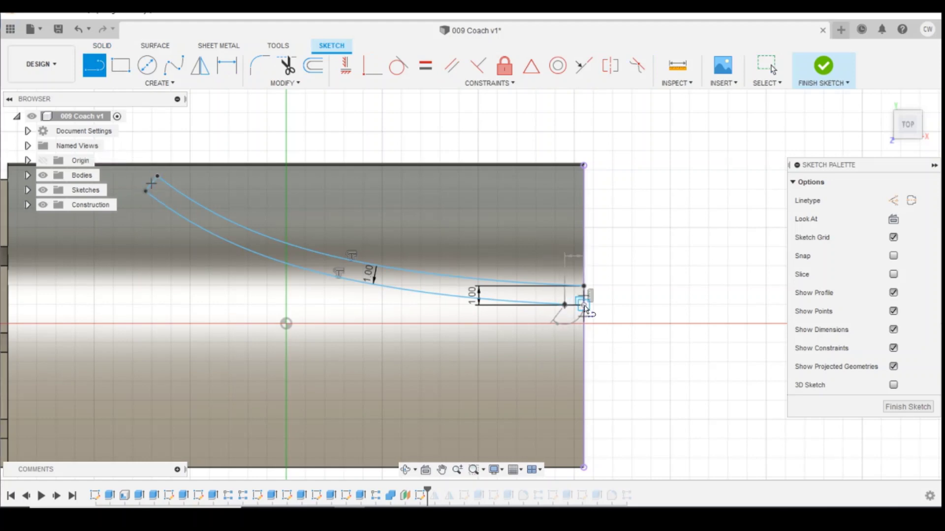
{"action": "left_click", "coordinate": [564, 305]}
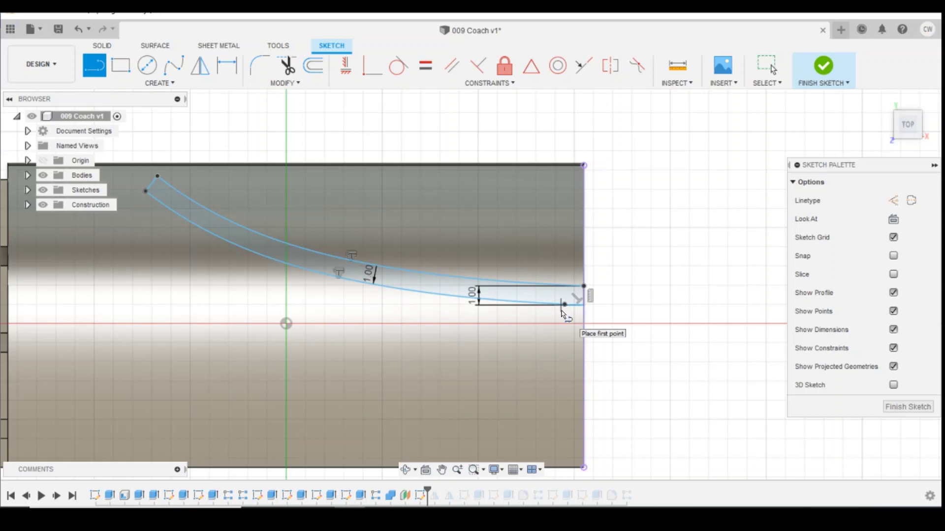
{"action": "key", "text": "Escape"}
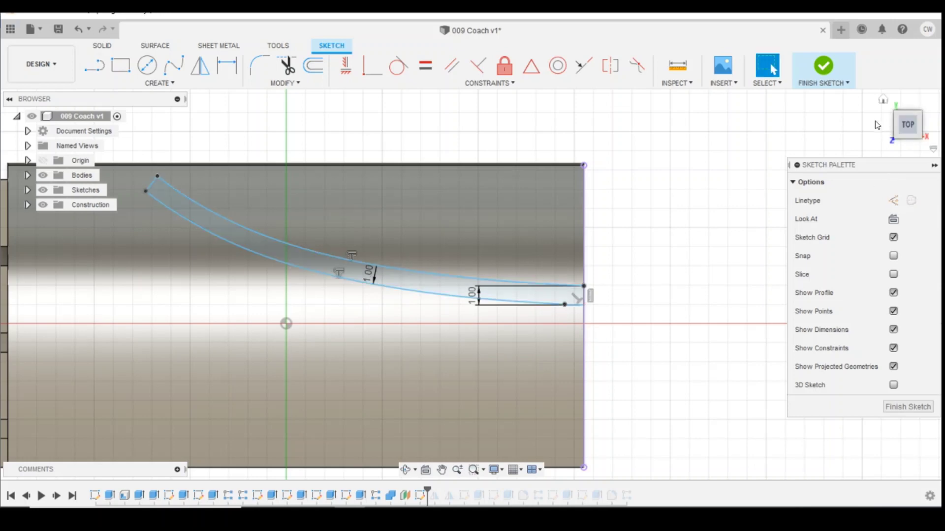
{"action": "left_click", "coordinate": [883, 100]}
{"action": "left_click", "coordinate": [927, 118]}
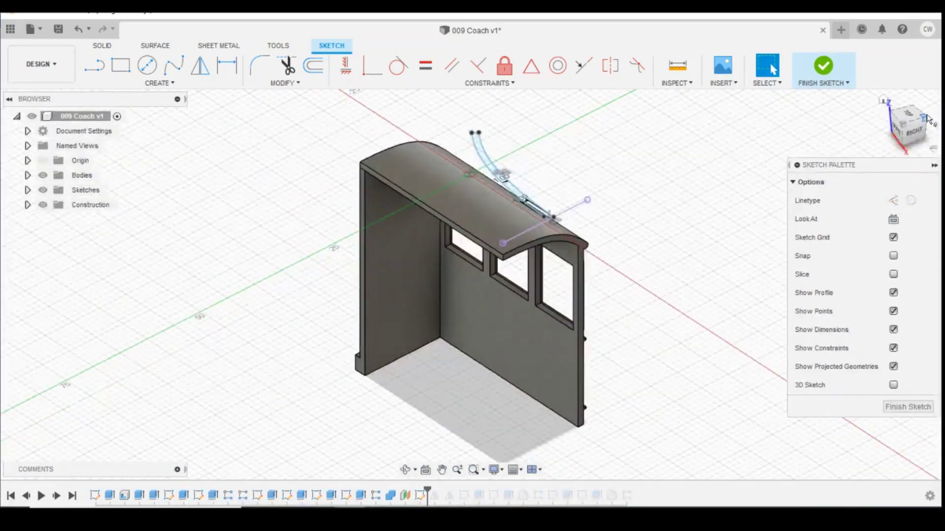
{"action": "scroll", "coordinate": [530, 163], "scroll_direction": "up", "scroll_amount": 8}
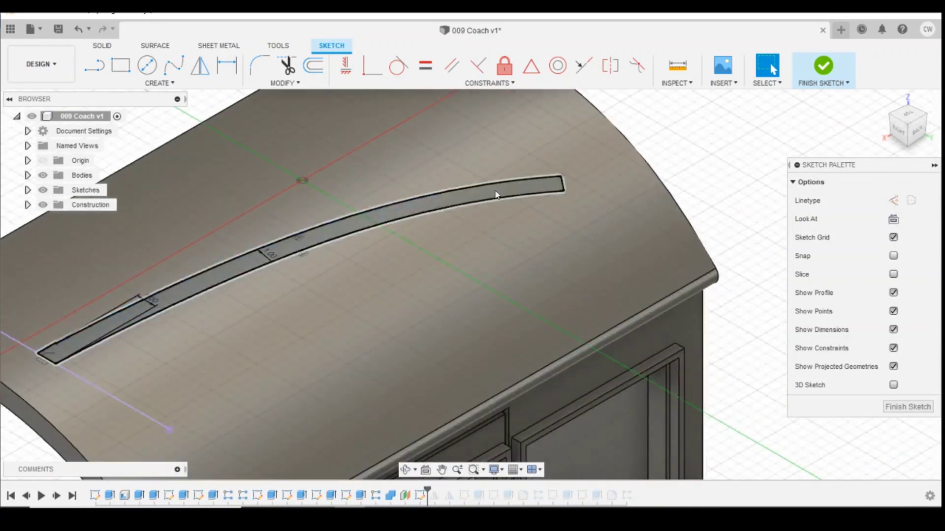
{"action": "left_click", "coordinate": [496, 195]}
{"action": "right_click", "coordinate": [496, 194]}
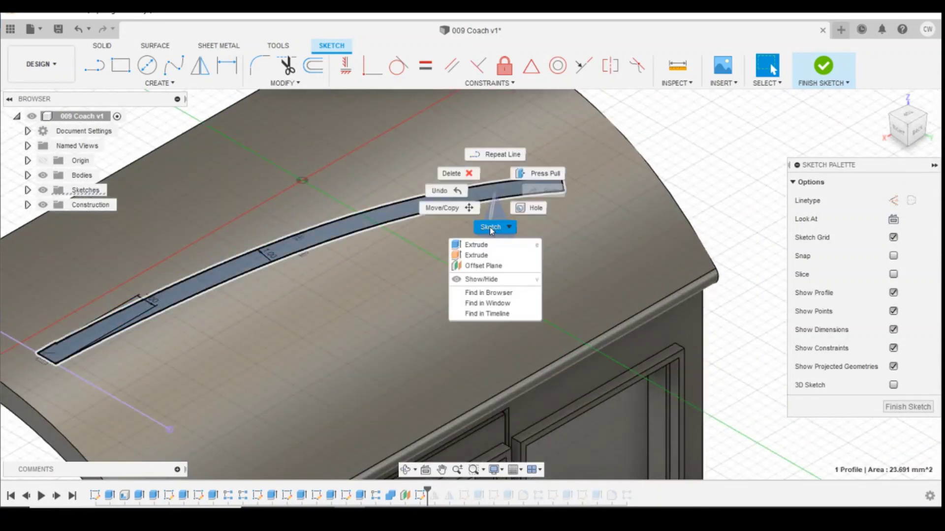
{"action": "left_click", "coordinate": [472, 245]}
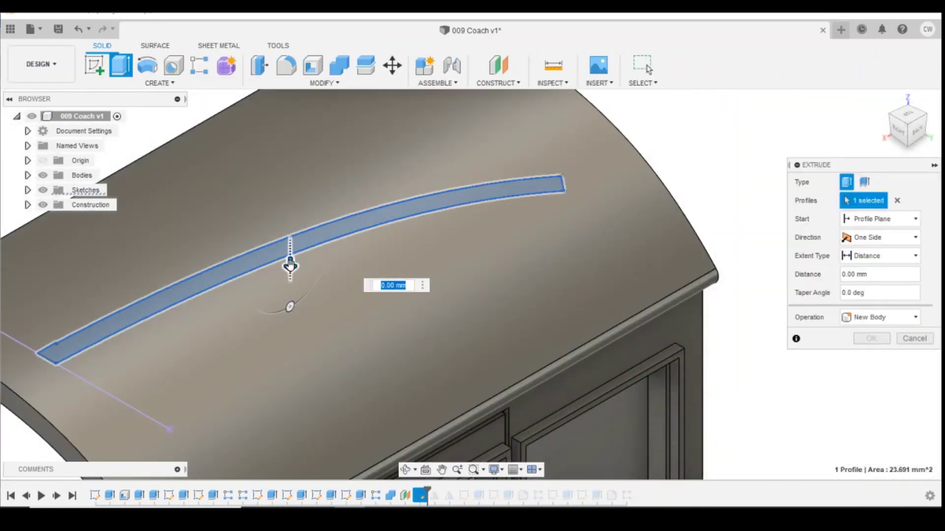
{"action": "left_click_drag", "start_coordinate": [290, 266], "coordinate": [299, 384]}
{"action": "left_click", "coordinate": [866, 317]}
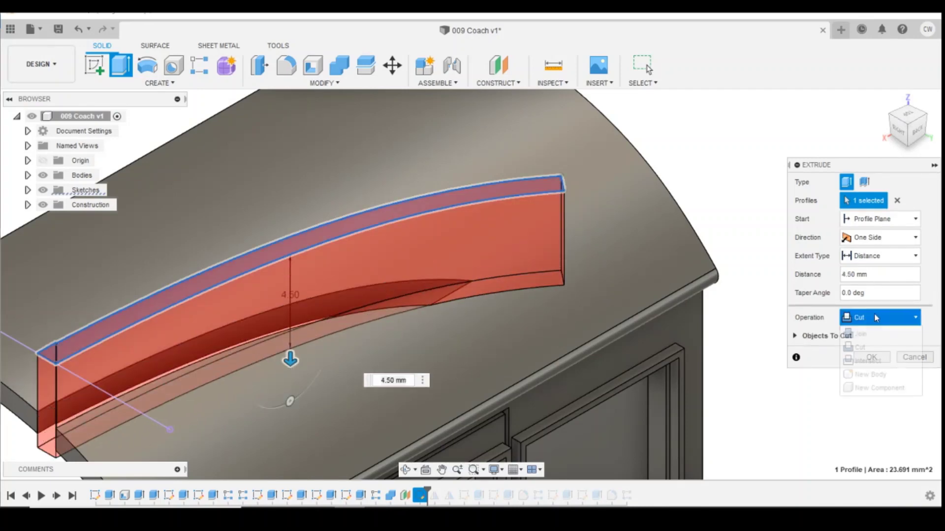
{"action": "left_click", "coordinate": [856, 333]}
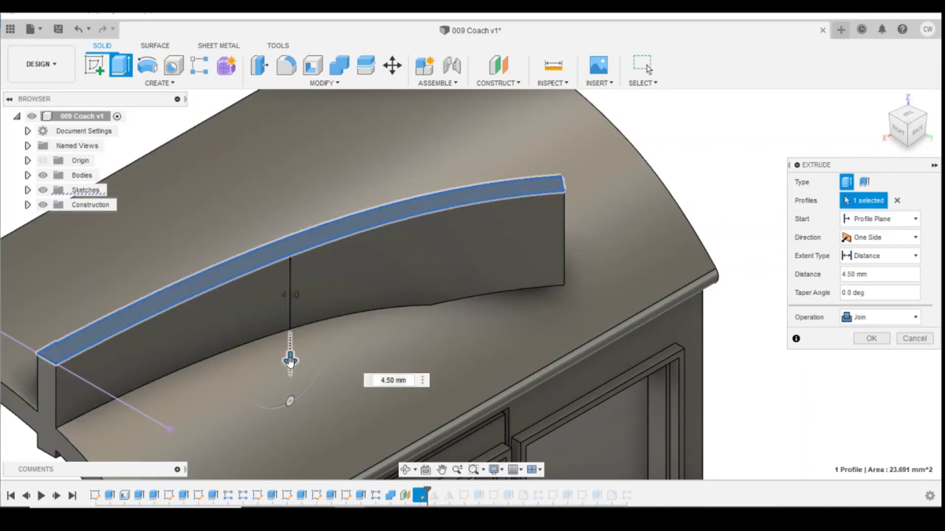
{"action": "left_click_drag", "start_coordinate": [291, 360], "coordinate": [291, 427]}
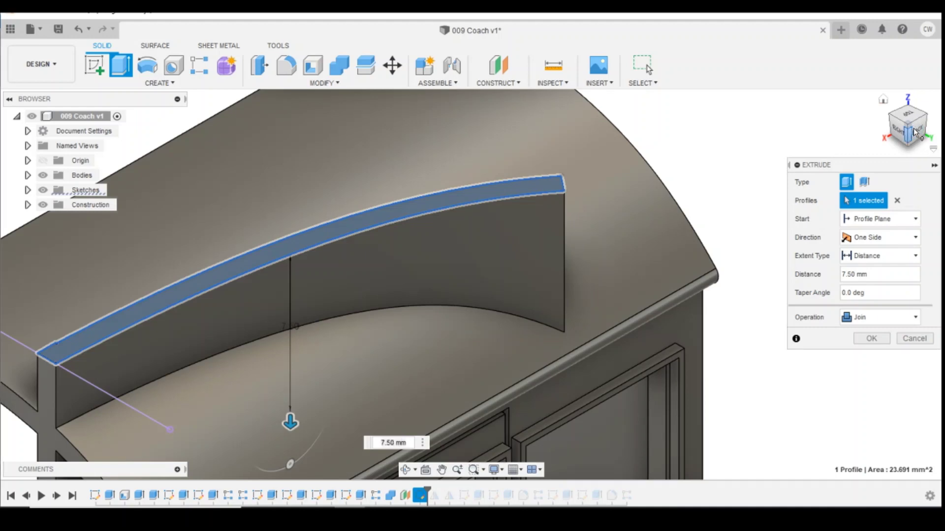
{"action": "mouse_move", "coordinate": [910, 125]}
{"action": "left_mouse_down"}
{"action": "mouse_move", "coordinate": [921, 113]}
{"action": "mouse_move", "coordinate": [186, 241]}
{"action": "left_mouse_up"}
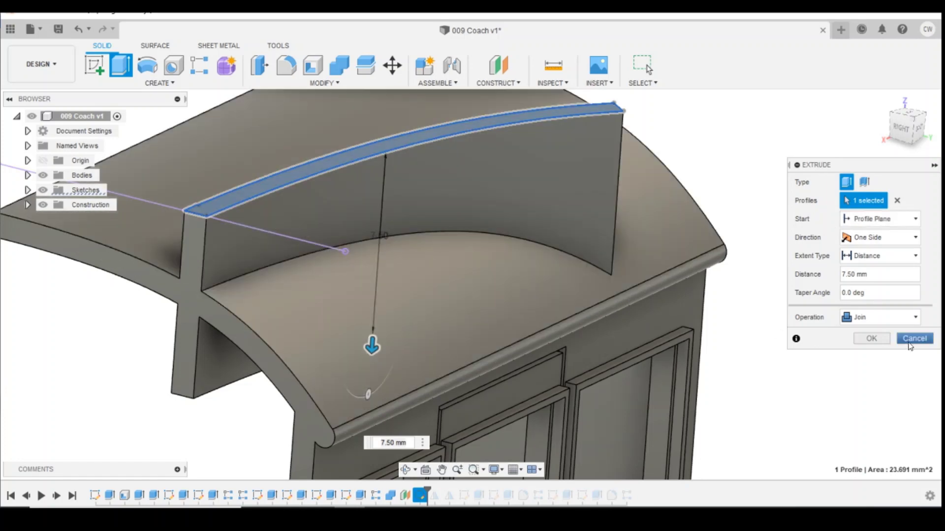
{"action": "left_click", "coordinate": [911, 338]}
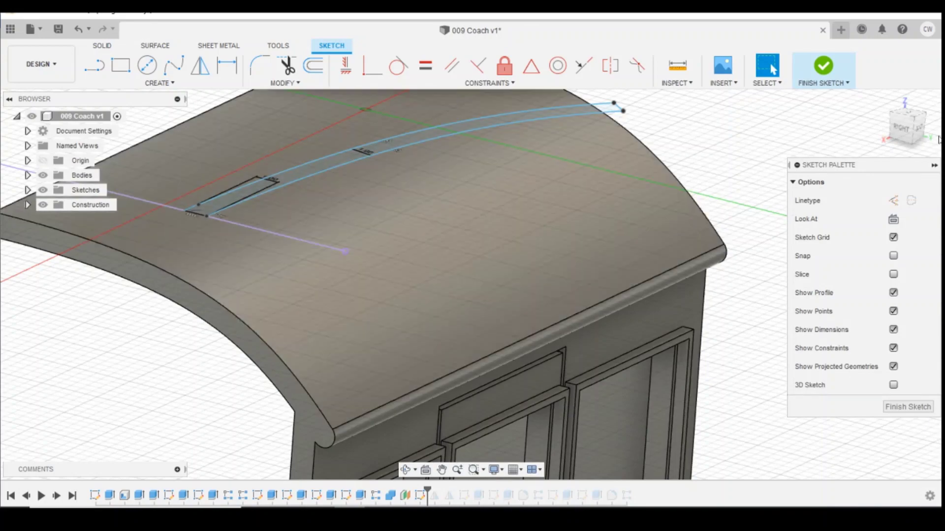
Step: View the coach end from the left and finish the rain-strip sketch
{"action": "left_click", "coordinate": [928, 127]}
{"action": "left_click", "coordinate": [929, 129]}
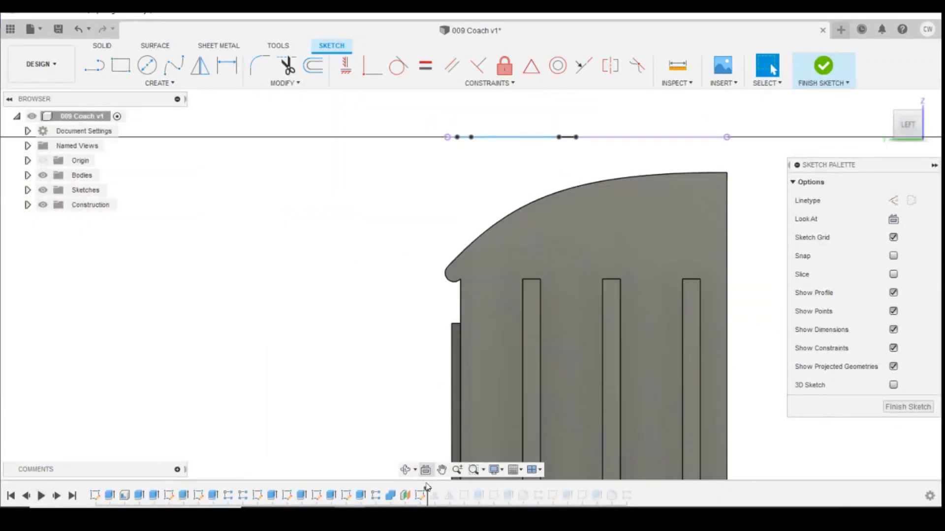
{"action": "right_click", "coordinate": [405, 495]}
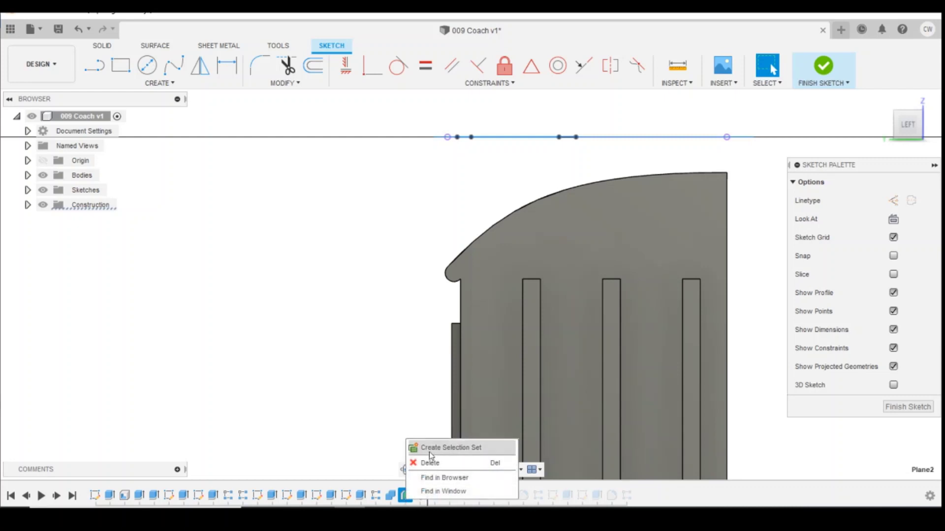
{"action": "left_click", "coordinate": [405, 496]}
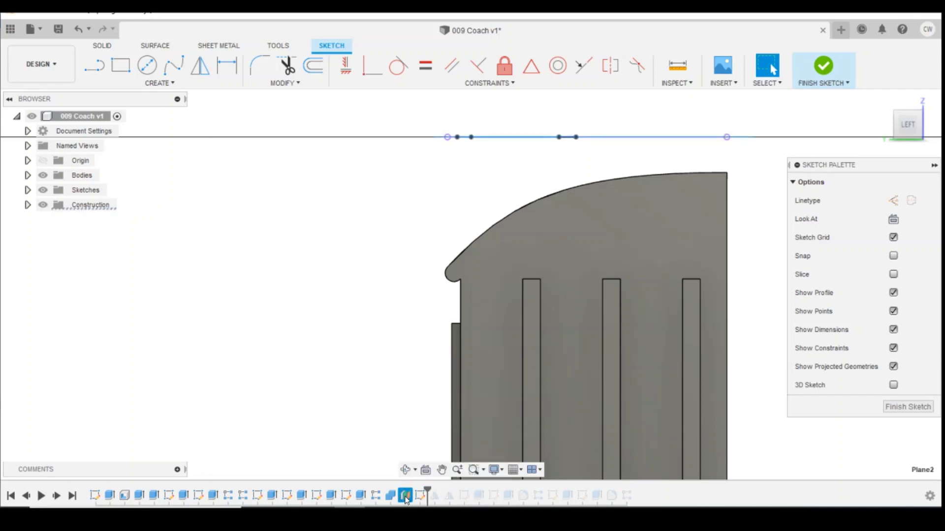
{"action": "right_click", "coordinate": [405, 496]}
{"action": "left_click", "coordinate": [378, 421]}
{"action": "left_click", "coordinate": [823, 69]}
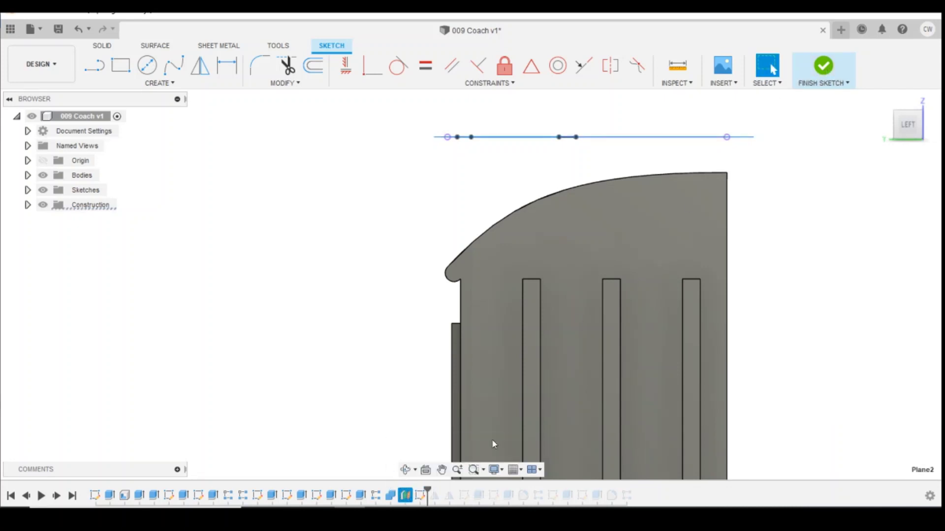
Step: Edit Plane2 to move its offset to -31.00 mm, at the roof's edge
{"action": "right_click", "coordinate": [405, 496]}
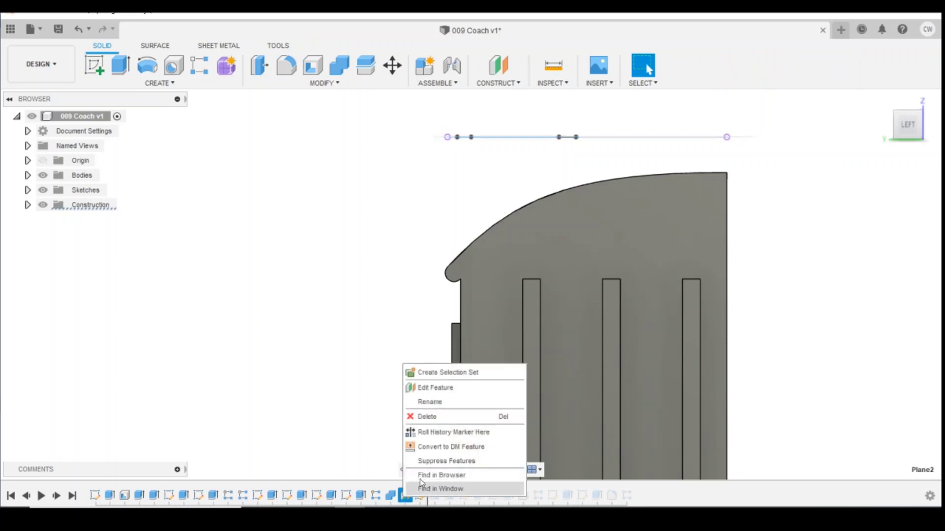
{"action": "left_click", "coordinate": [435, 388]}
{"action": "left_click_drag", "start_coordinate": [477, 124], "coordinate": [490, 256]}
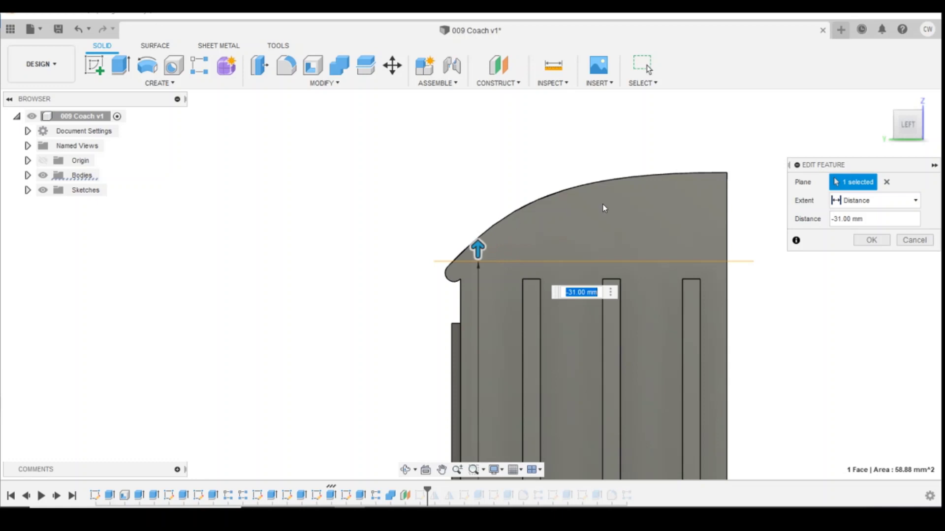
{"action": "left_click", "coordinate": [870, 240]}
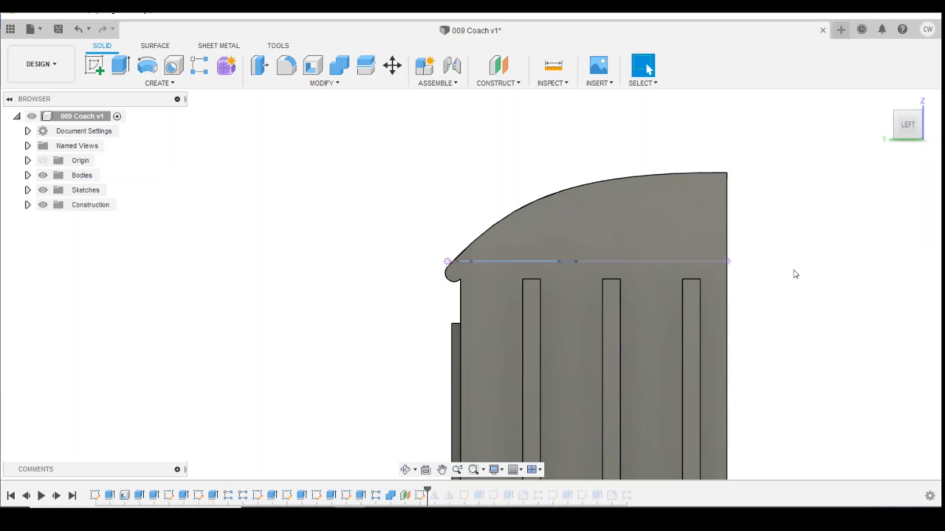
Step: Extrude the rain-strip profile 6.00 mm as a cut
{"action": "left_click", "coordinate": [896, 114]}
{"action": "scroll", "coordinate": [406, 208], "scroll_direction": "up", "scroll_amount": 5}
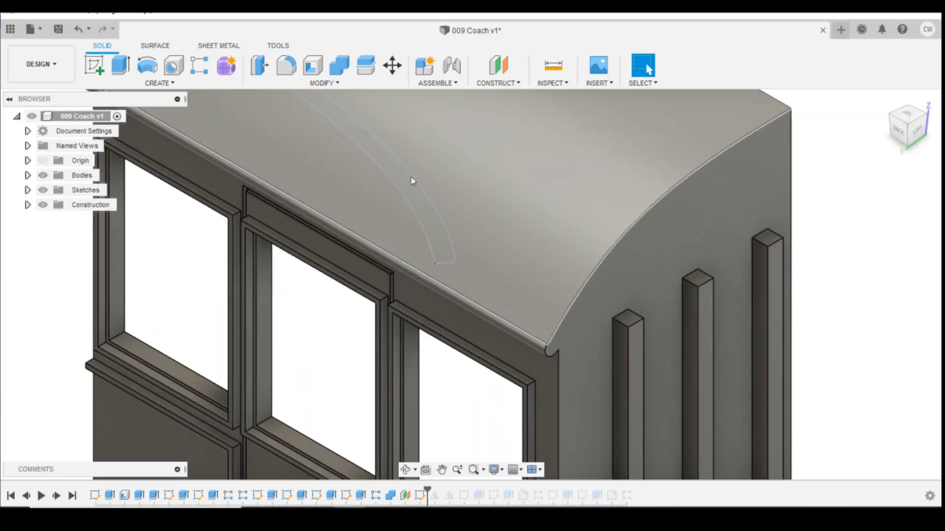
{"action": "left_click", "coordinate": [420, 196]}
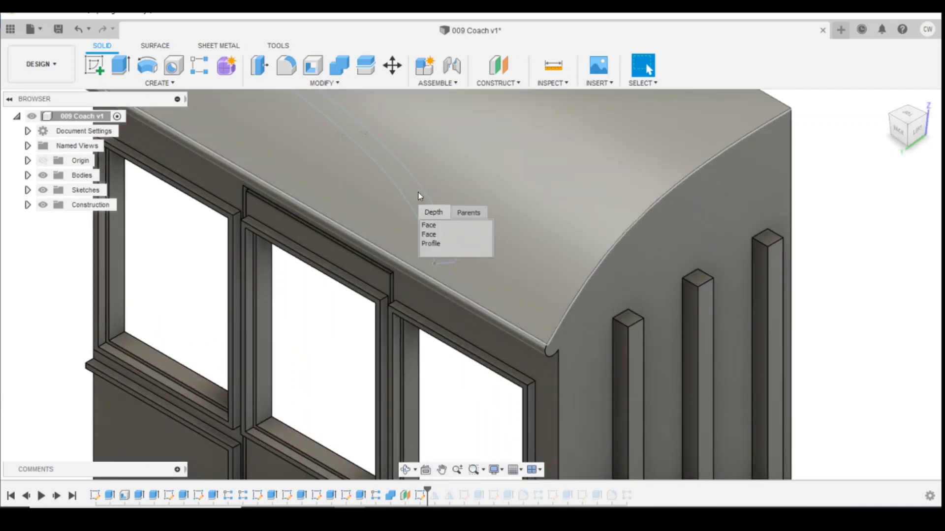
{"action": "left_click", "coordinate": [436, 244]}
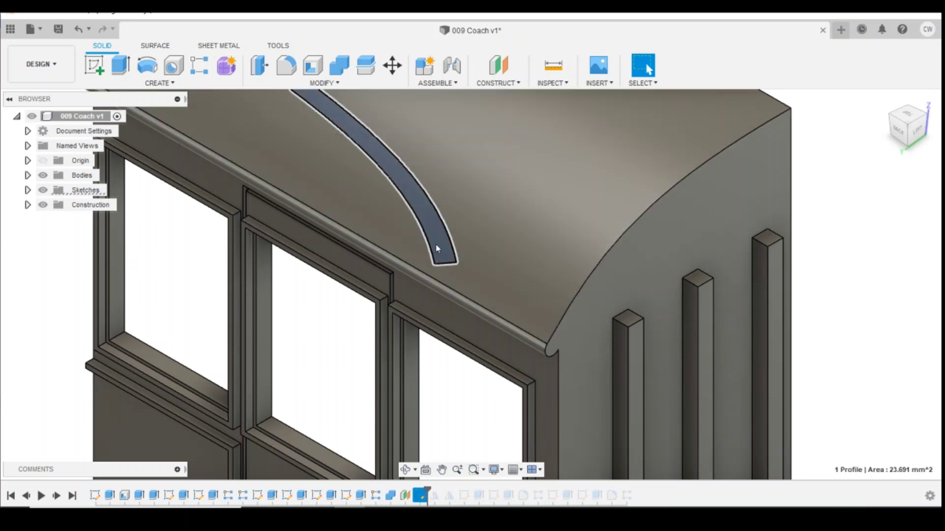
{"action": "right_click", "coordinate": [439, 244]}
{"action": "left_click", "coordinate": [447, 298]}
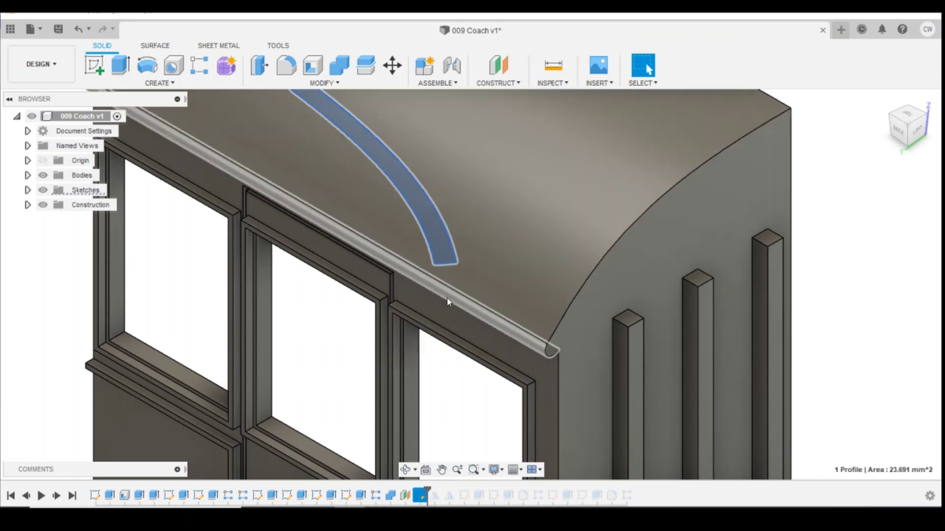
{"action": "scroll", "coordinate": [508, 334], "scroll_direction": "down", "scroll_amount": 3}
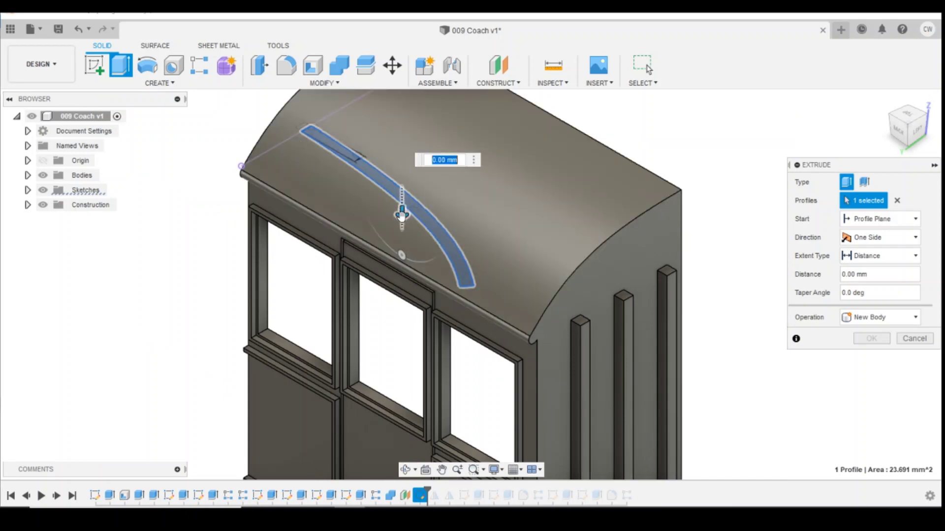
{"action": "left_click_drag", "start_coordinate": [402, 209], "coordinate": [401, 123]}
{"action": "left_click", "coordinate": [870, 357]}
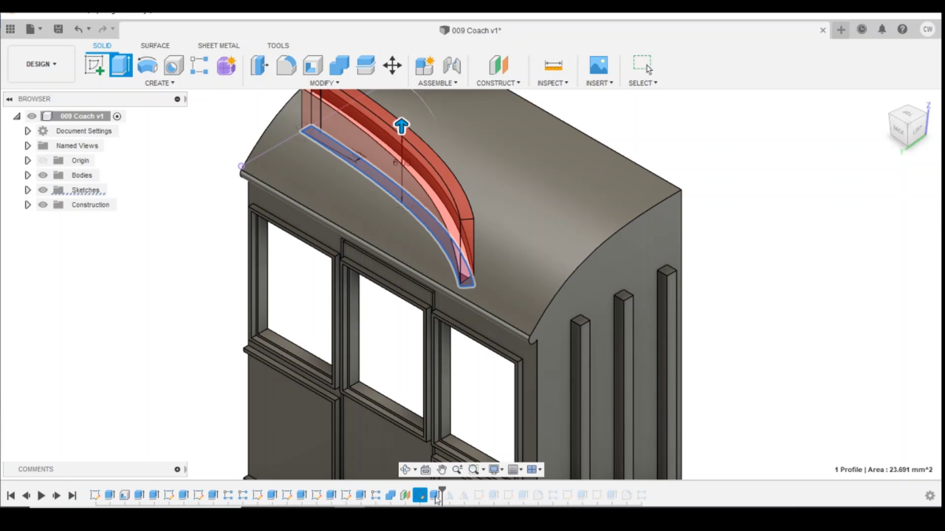
Step: Edit Extrude14, switching it to Join with Start set to Object
{"action": "right_click", "coordinate": [436, 497]}
{"action": "left_click", "coordinate": [460, 405]}
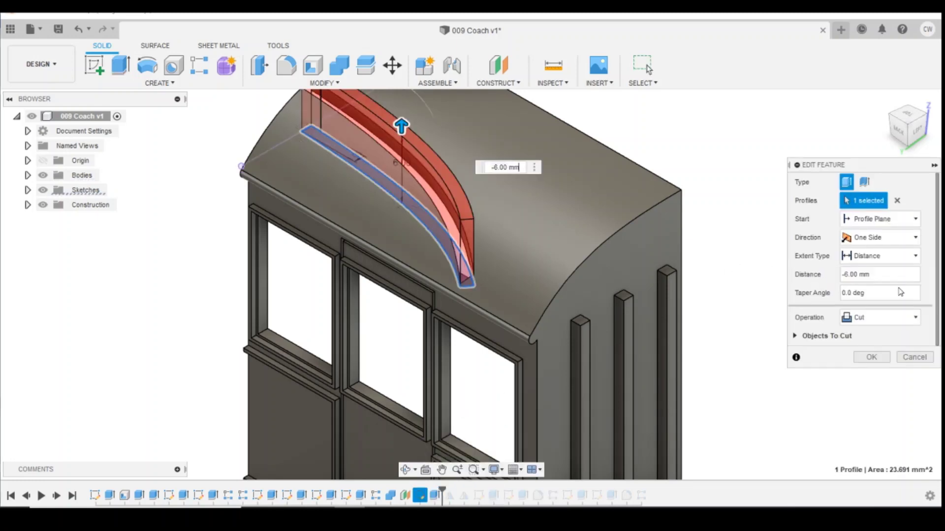
{"action": "left_click", "coordinate": [881, 319]}
{"action": "left_click", "coordinate": [872, 330]}
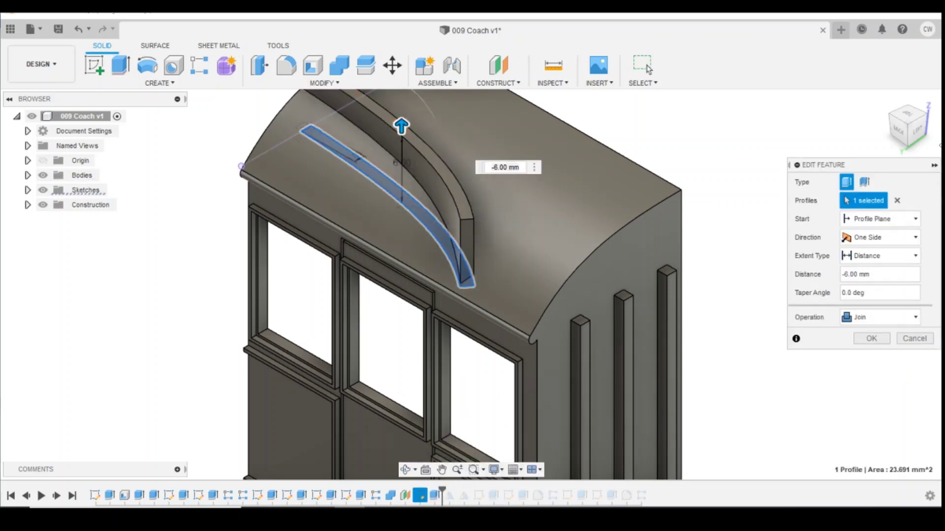
{"action": "left_click", "coordinate": [899, 131]}
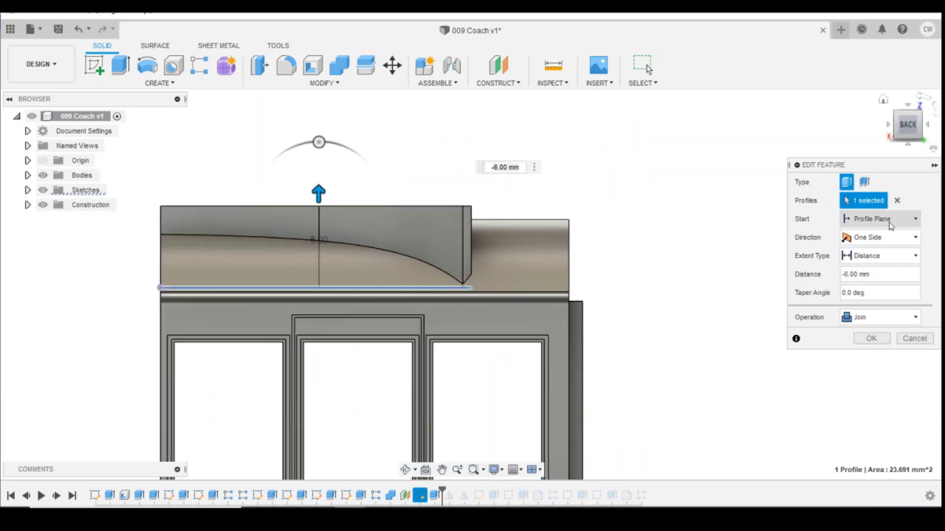
{"action": "left_click", "coordinate": [873, 222]}
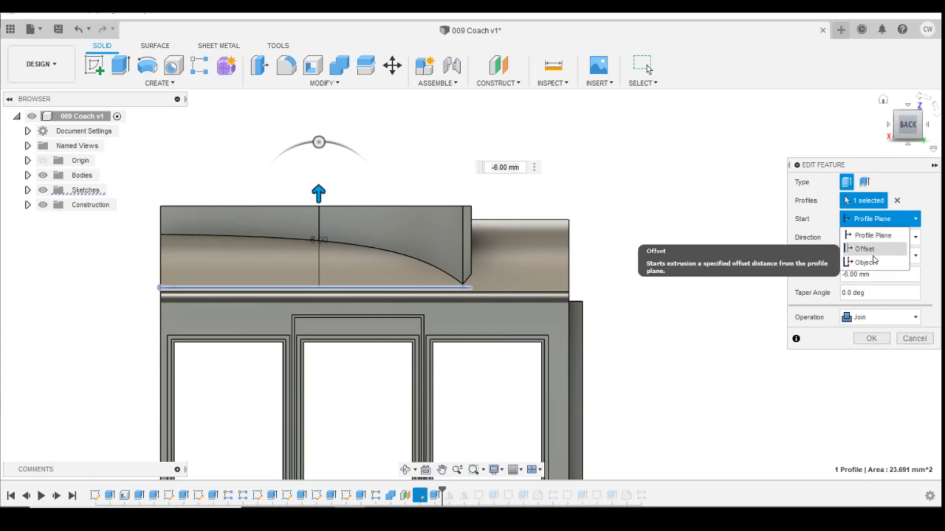
{"action": "left_click", "coordinate": [866, 262]}
Step: Try a -2.00 mm start from the top face, cancel the edit, and delete Extrude14
{"action": "left_click", "coordinate": [520, 268]}
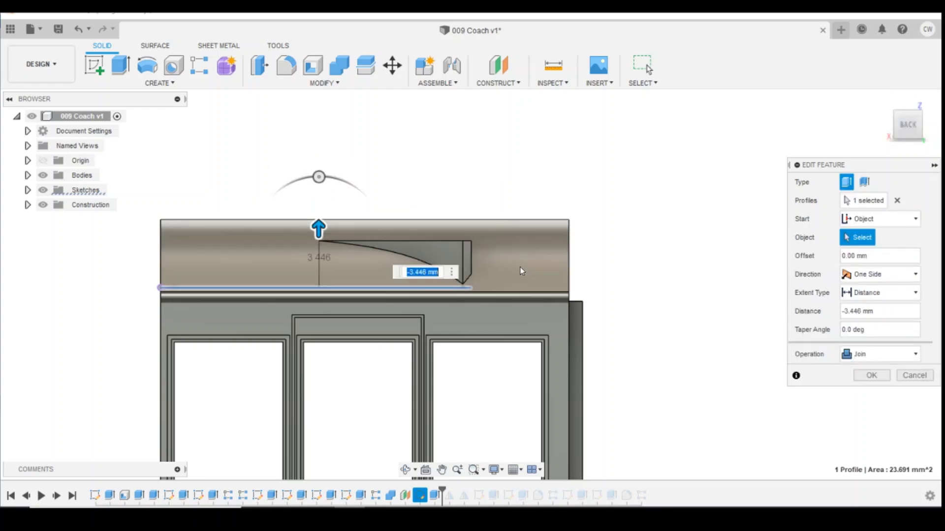
{"action": "type", "text": "-2"}
{"action": "key", "text": "Return"}
{"action": "left_click_drag", "start_coordinate": [321, 253], "coordinate": [327, 281]}
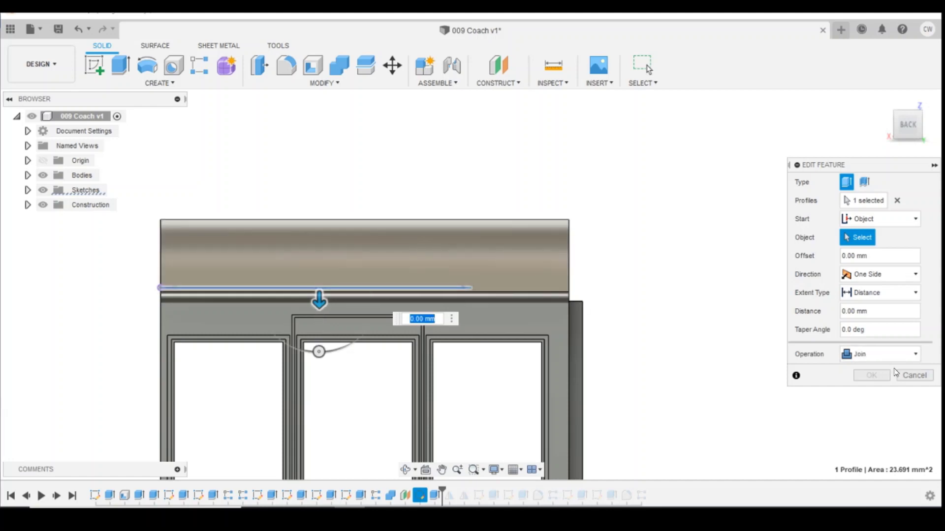
{"action": "left_click", "coordinate": [908, 376]}
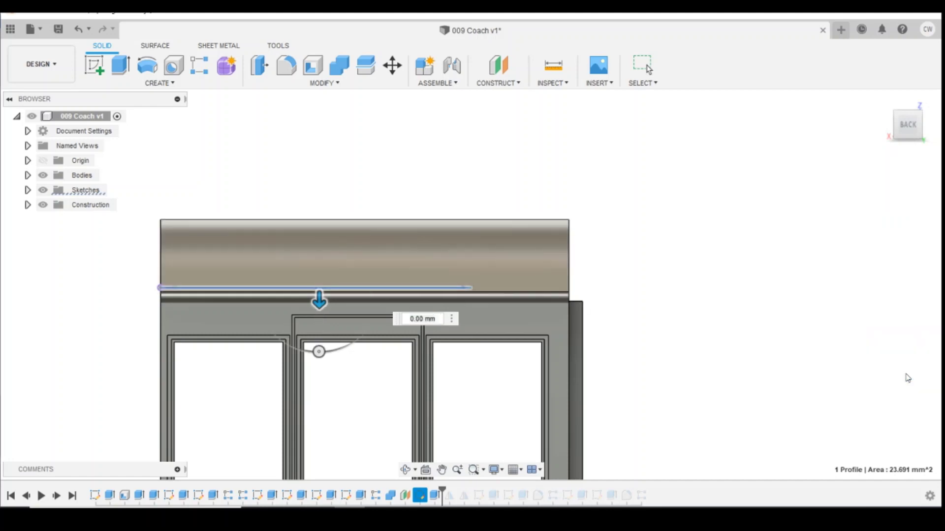
{"action": "right_click", "coordinate": [442, 497]}
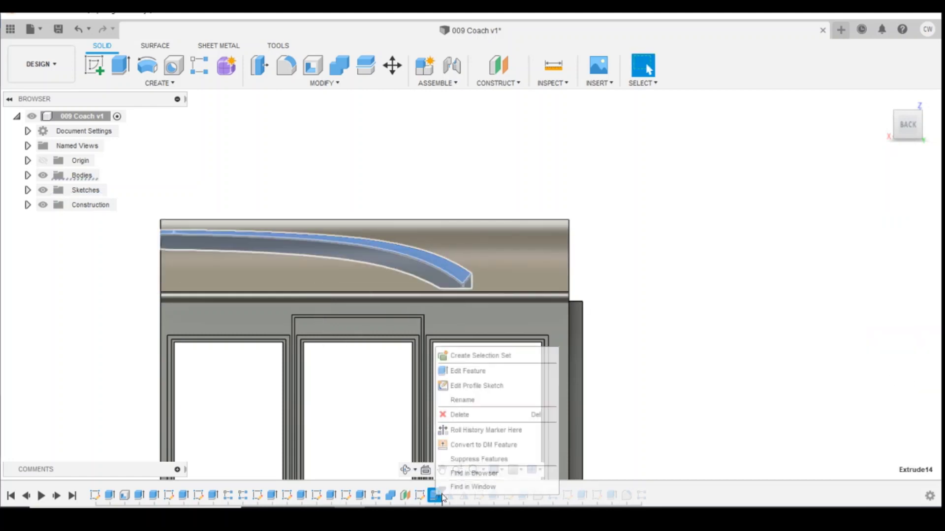
{"action": "left_click", "coordinate": [480, 415]}
Step: Try selecting the rain strip sketch on the roof from several view angles
{"action": "left_click", "coordinate": [916, 132]}
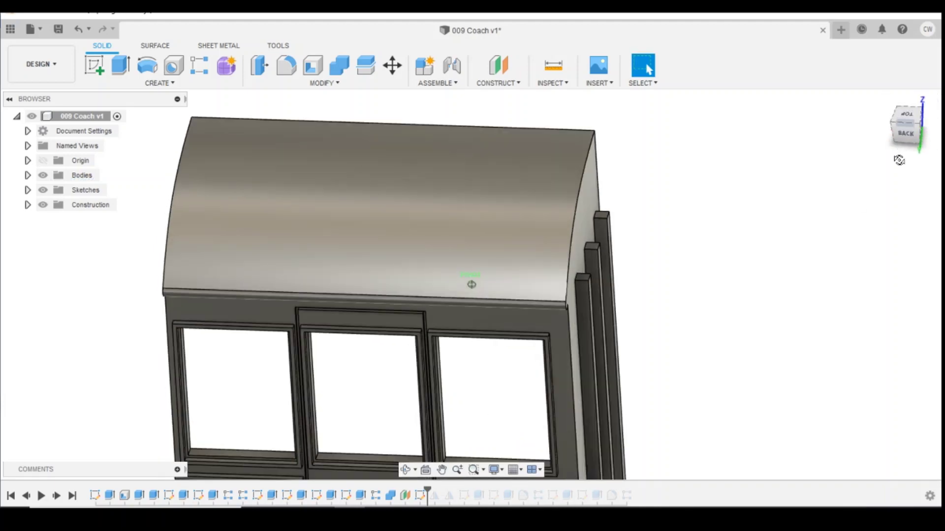
{"action": "left_click", "coordinate": [420, 497]}
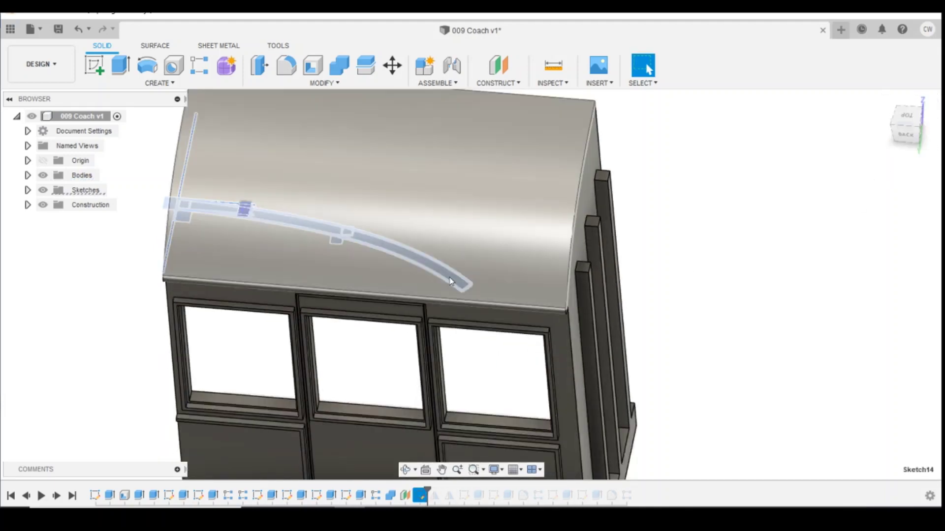
{"action": "left_click", "coordinate": [449, 281]}
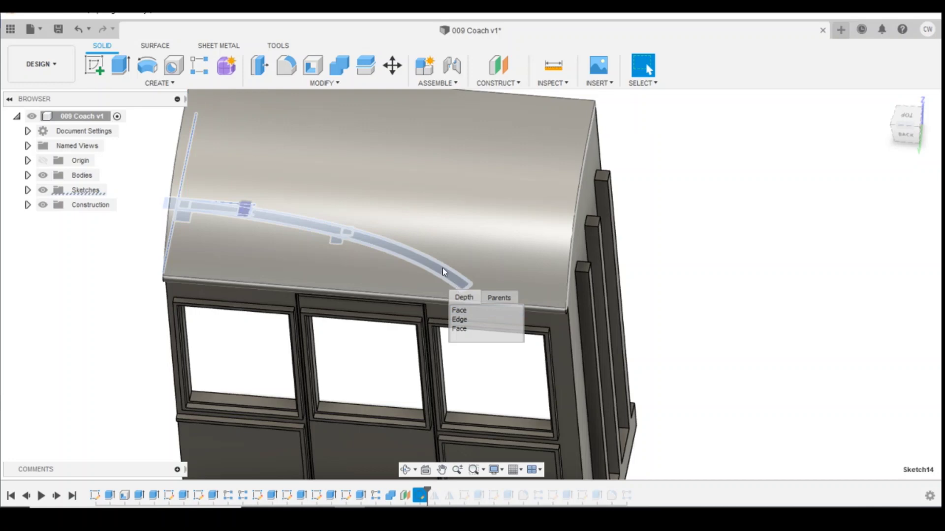
{"action": "left_click", "coordinate": [443, 270]}
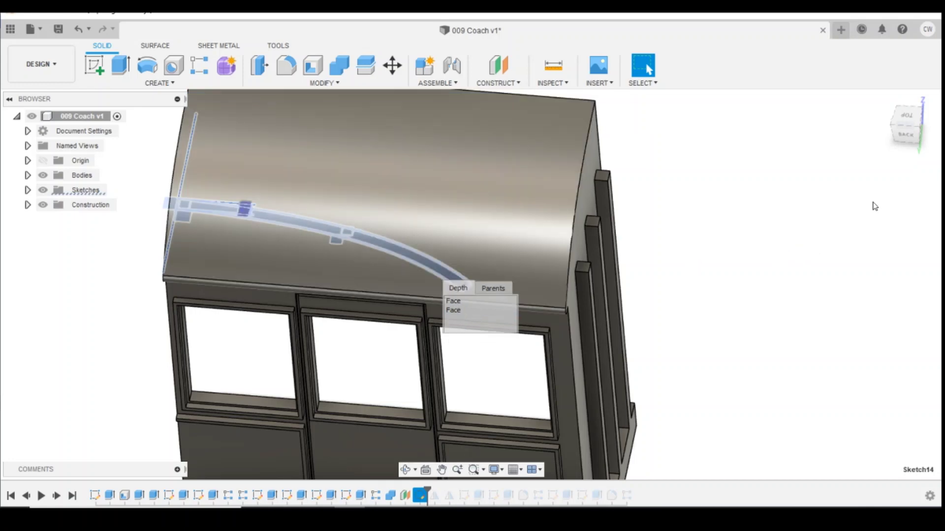
{"action": "left_click", "coordinate": [920, 126]}
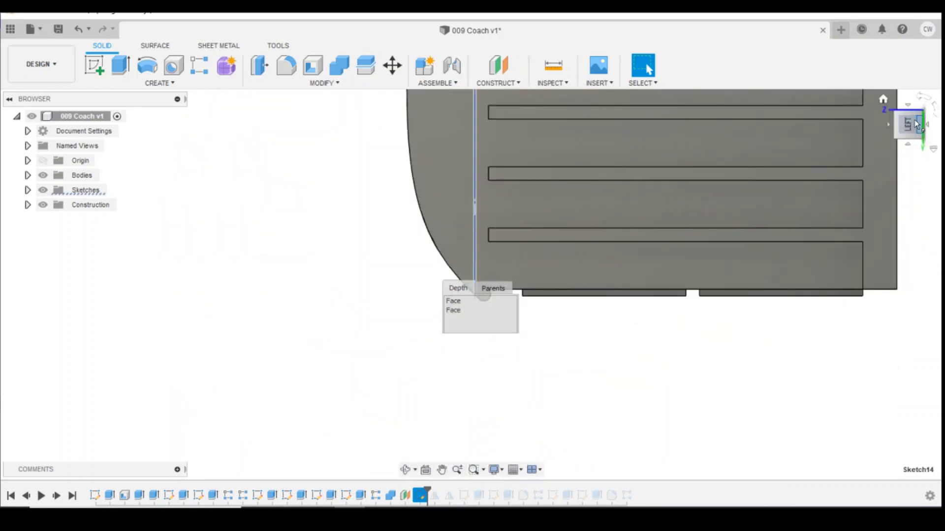
{"action": "left_click_drag", "start_coordinate": [889, 102], "coordinate": [897, 129]}
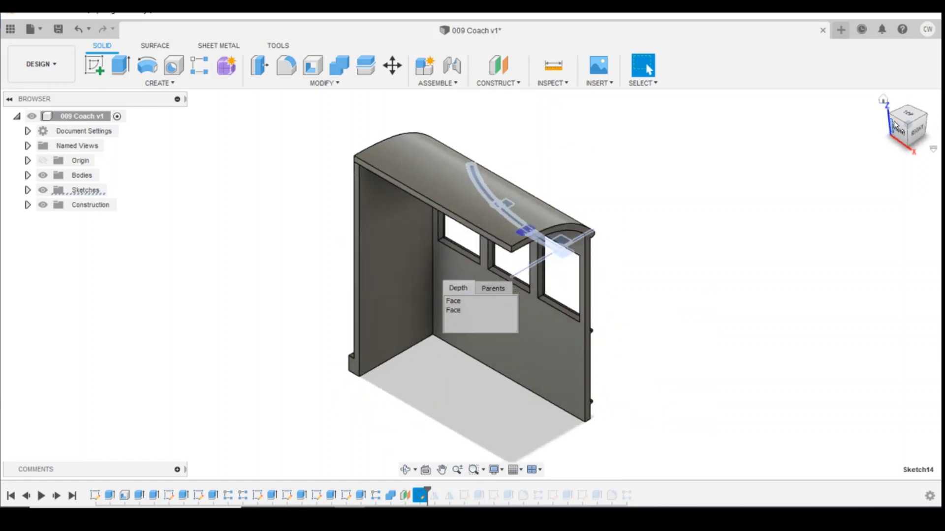
{"action": "left_click", "coordinate": [926, 116]}
{"action": "scroll", "coordinate": [539, 213], "scroll_direction": "up", "scroll_amount": 8}
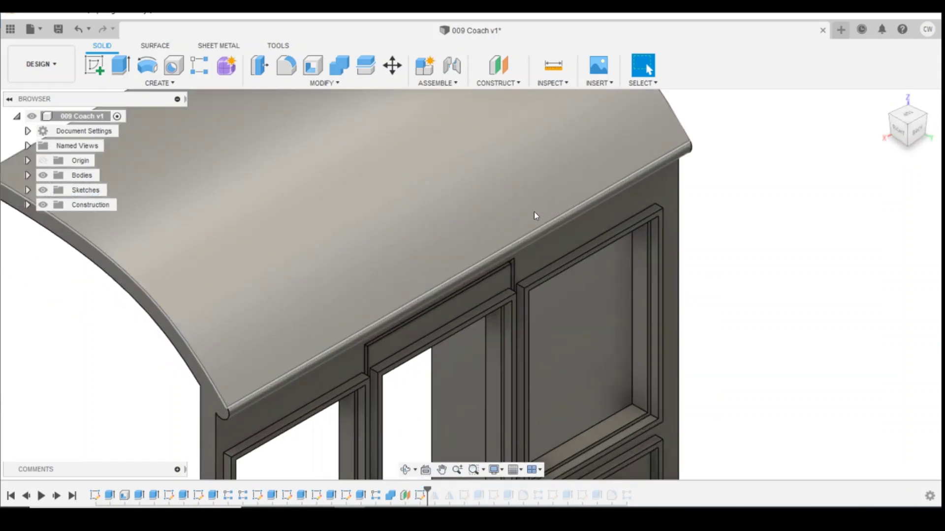
Step: Show Sketch14 from the Sketches list and select its rain strip profile on the roof
{"action": "left_click", "coordinate": [26, 191]}
{"action": "left_click", "coordinate": [27, 190]}
{"action": "left_click", "coordinate": [53, 308]}
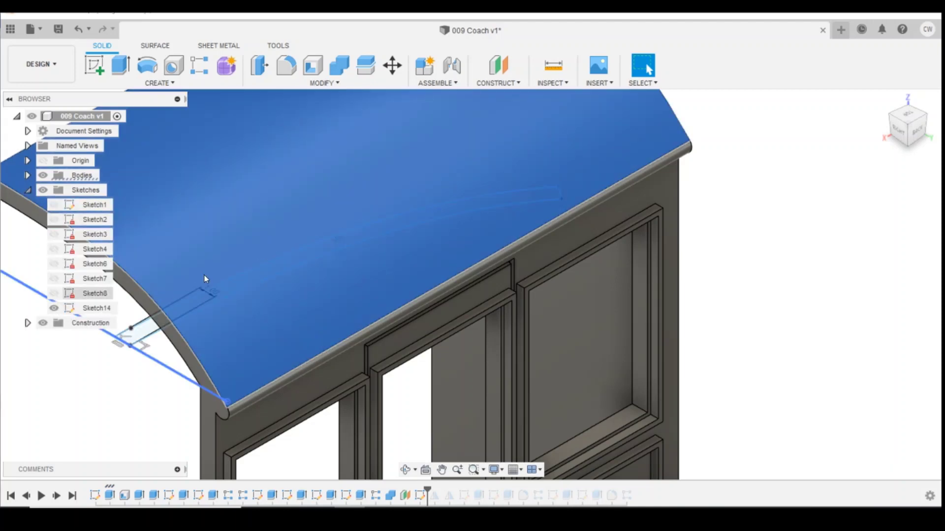
{"action": "left_click", "coordinate": [313, 250]}
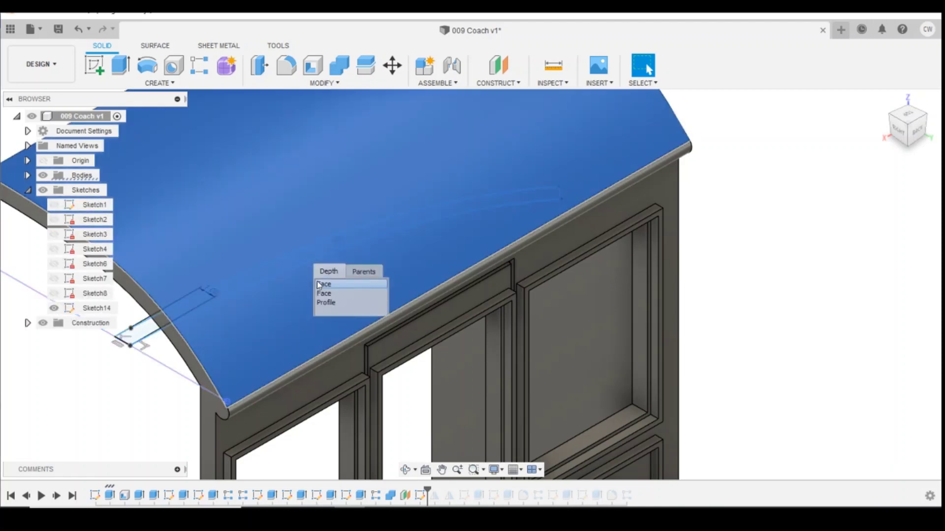
{"action": "left_click", "coordinate": [326, 303]}
Step: Extrude the strip profile -1.00 mm from the curved roof face, joined to the coach body
{"action": "right_click", "coordinate": [325, 253]}
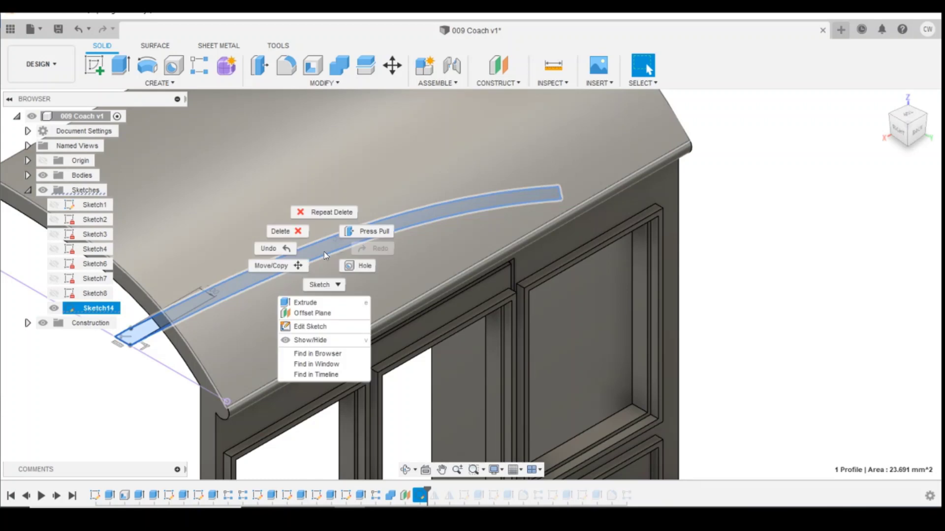
{"action": "left_click", "coordinate": [308, 303]}
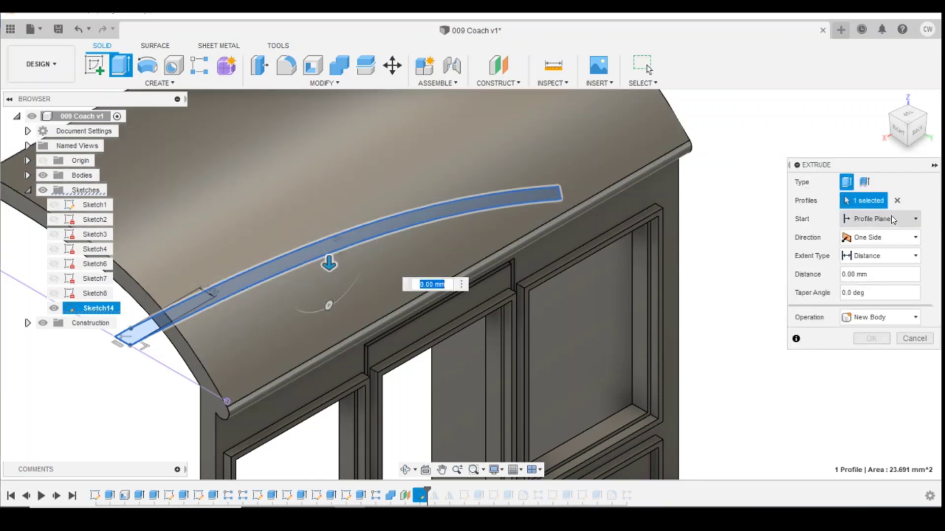
{"action": "left_click", "coordinate": [891, 219]}
{"action": "left_click", "coordinate": [871, 251]}
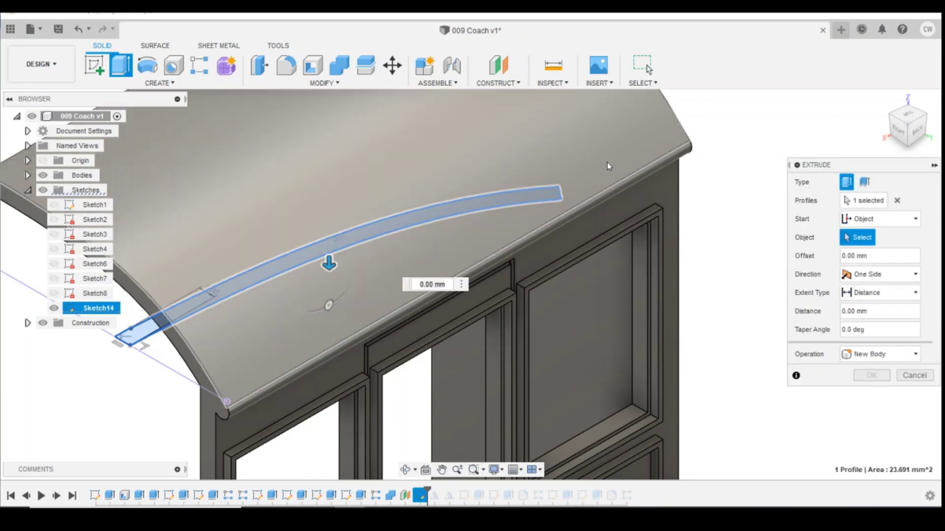
{"action": "left_click", "coordinate": [608, 166]}
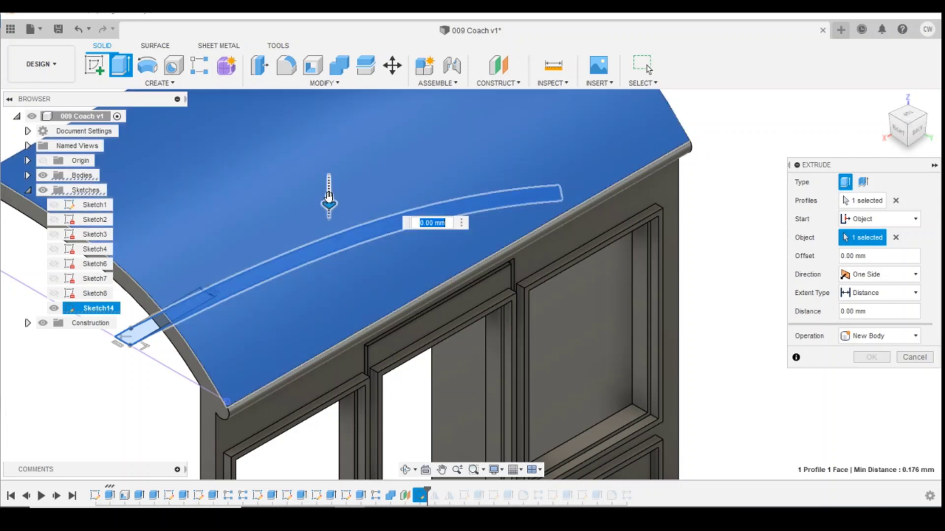
{"action": "left_click_drag", "start_coordinate": [329, 197], "coordinate": [328, 163]}
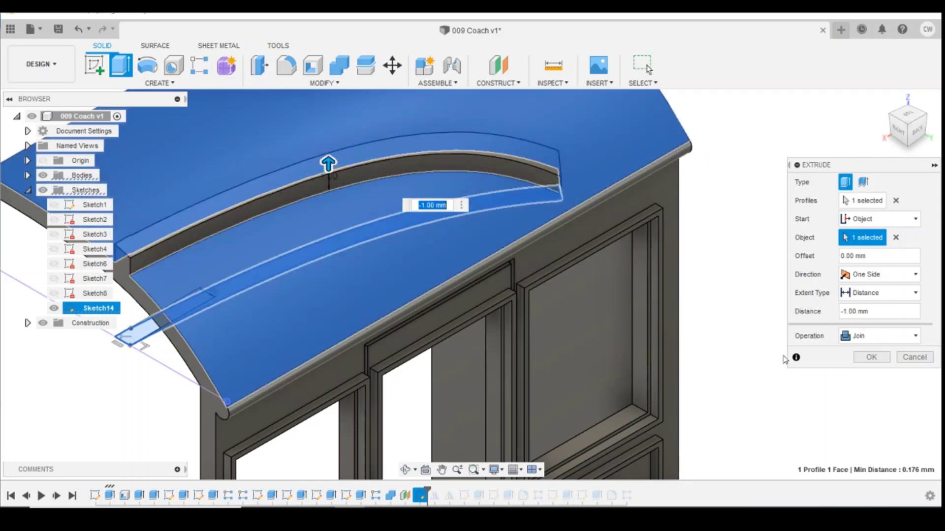
{"action": "left_click", "coordinate": [871, 357]}
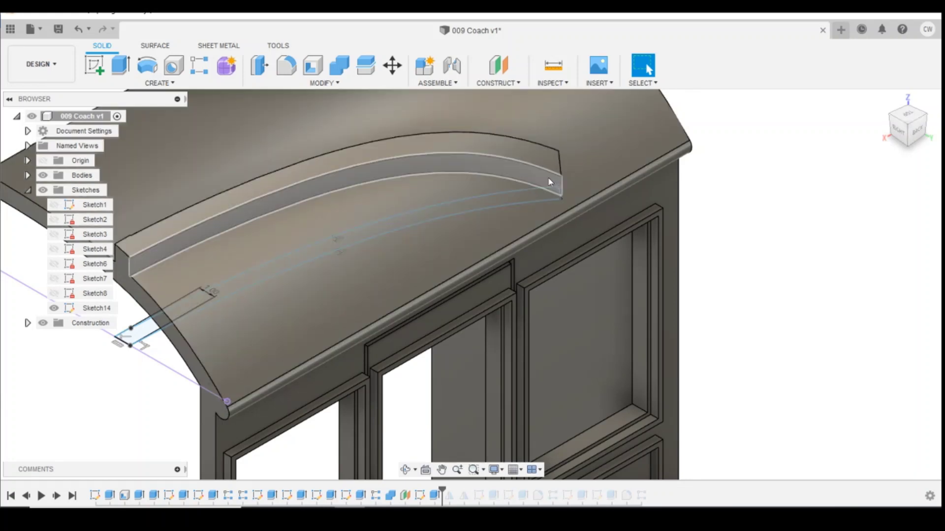
{"action": "middle_click_drag", "start_coordinate": [467, 276], "coordinate": [374, 283], "text": "shift"}
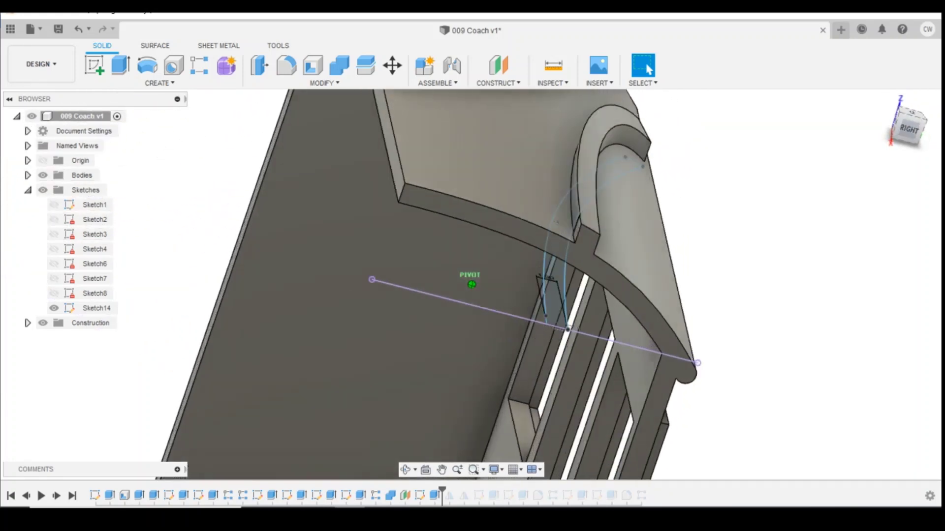
{"action": "left_click", "coordinate": [909, 129]}
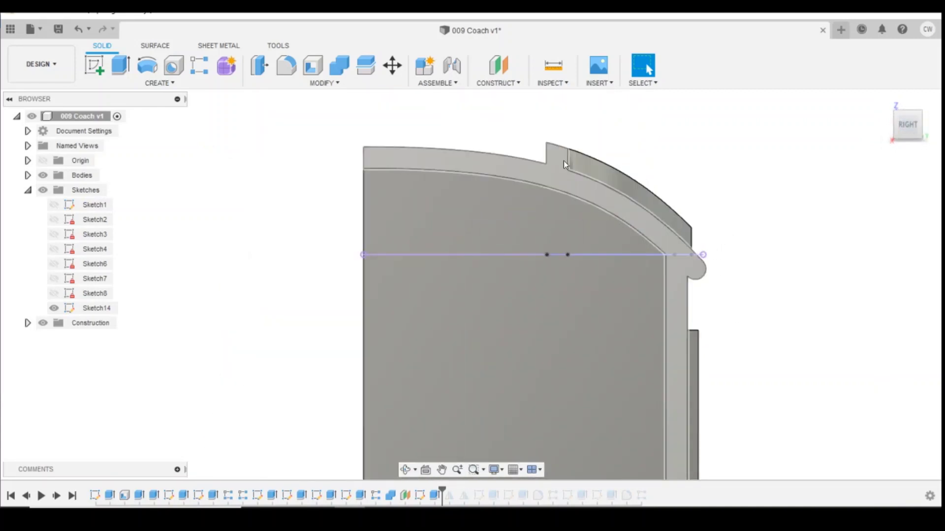
{"action": "mouse_move", "coordinate": [471, 284]}
{"action": "middle_mouse_down", "text": "shift"}
{"action": "mouse_move", "coordinate": [433, 291]}
{"action": "mouse_move", "coordinate": [664, 227]}
{"action": "middle_mouse_up", "text": "shift"}
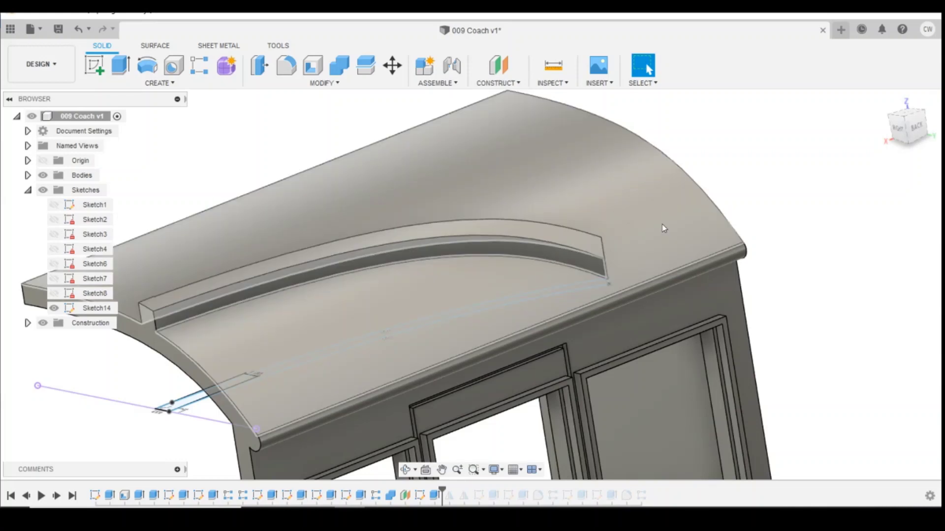